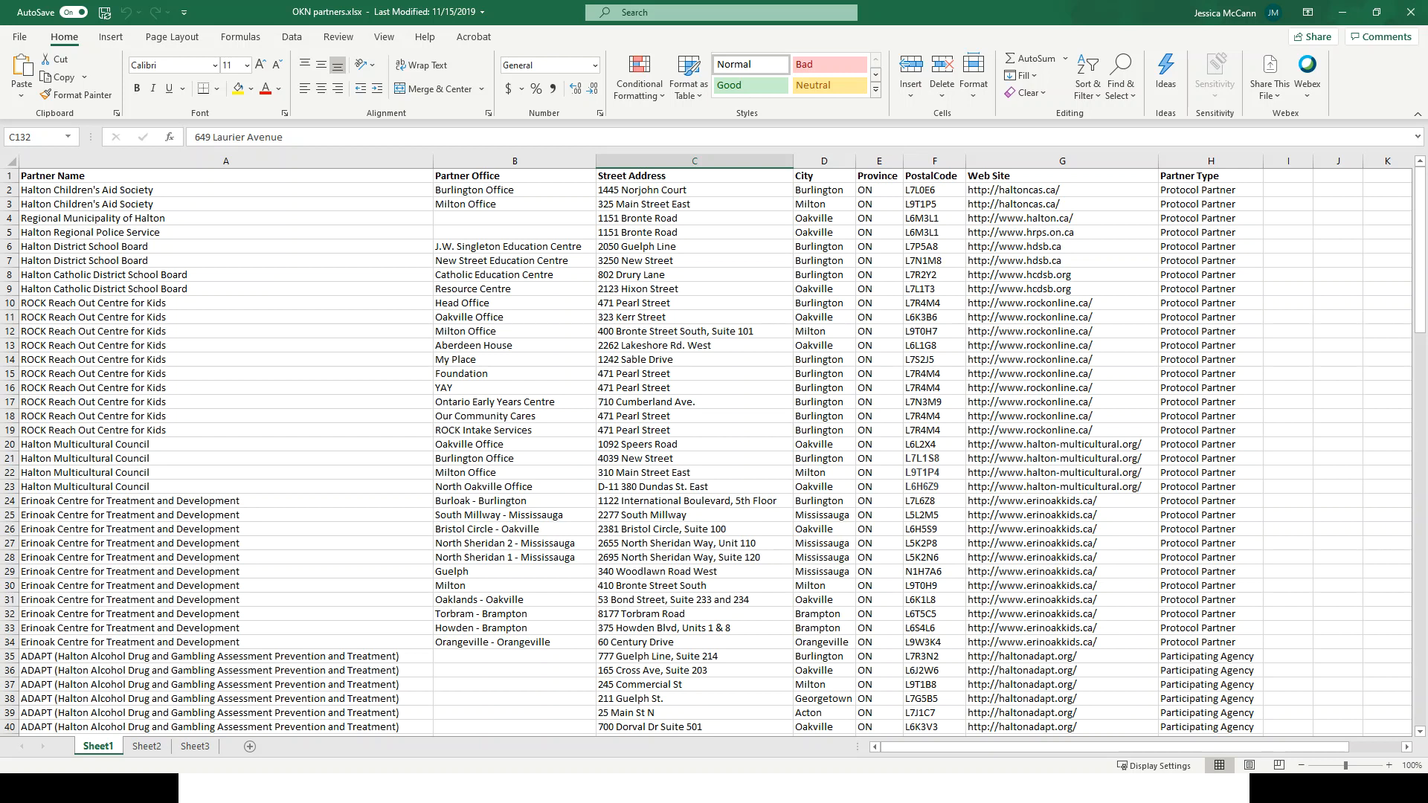
Step: Close the partners spreadsheet and upload OKN partners.xlsx into Map My Data
click(1411, 13)
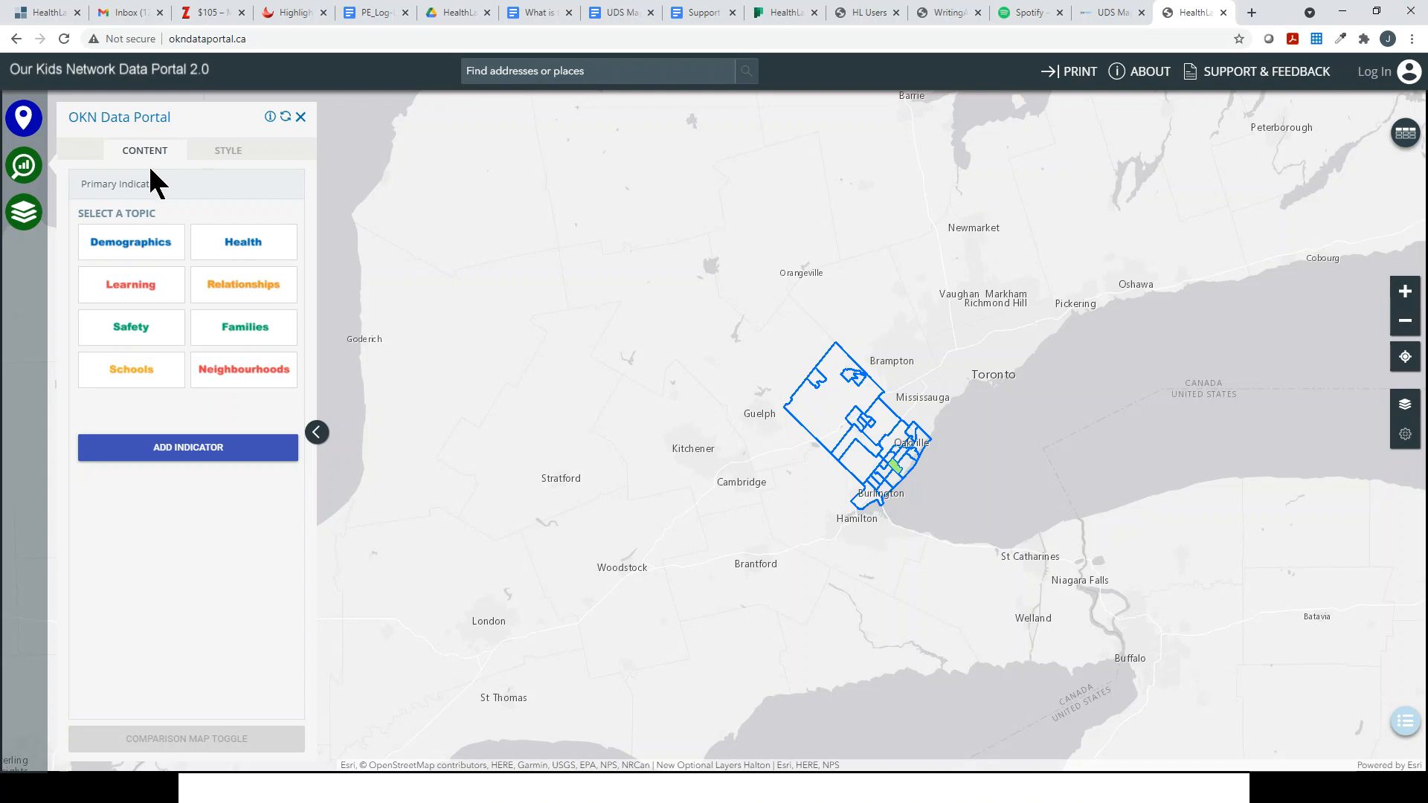
click(24, 119)
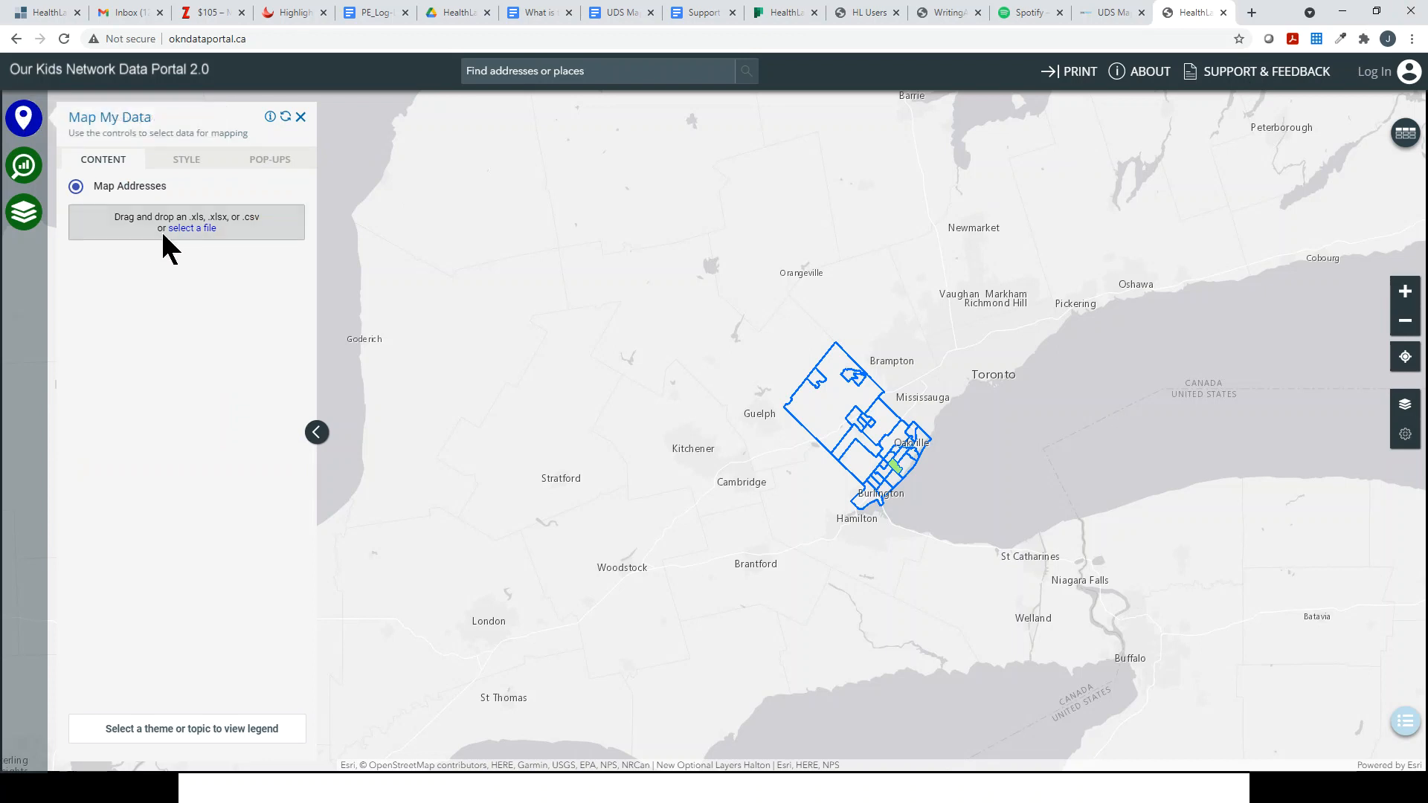
click(200, 231)
click(270, 109)
click(834, 302)
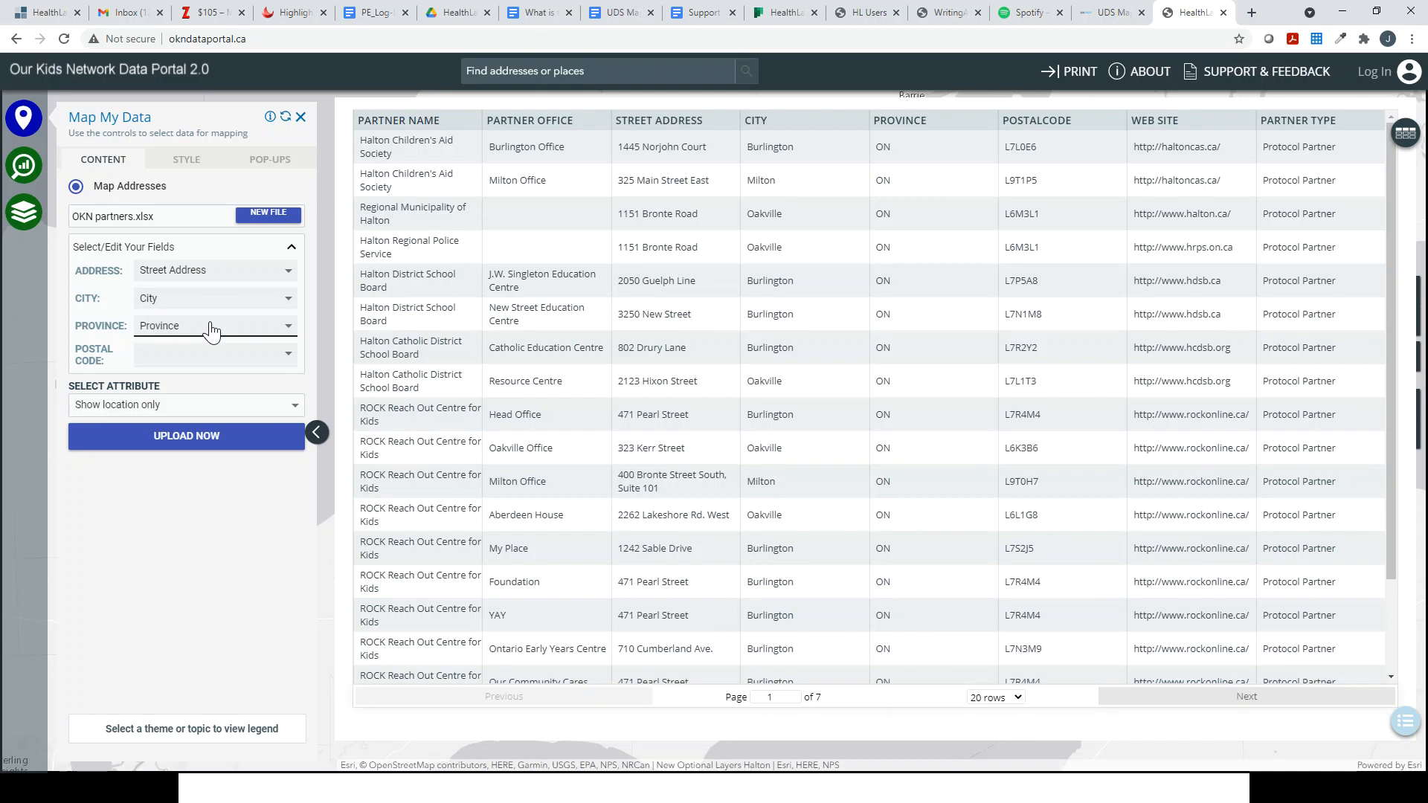
Step: Match postal code to the PostalCode column, colour by Partner Type, and upload the partners
click(209, 361)
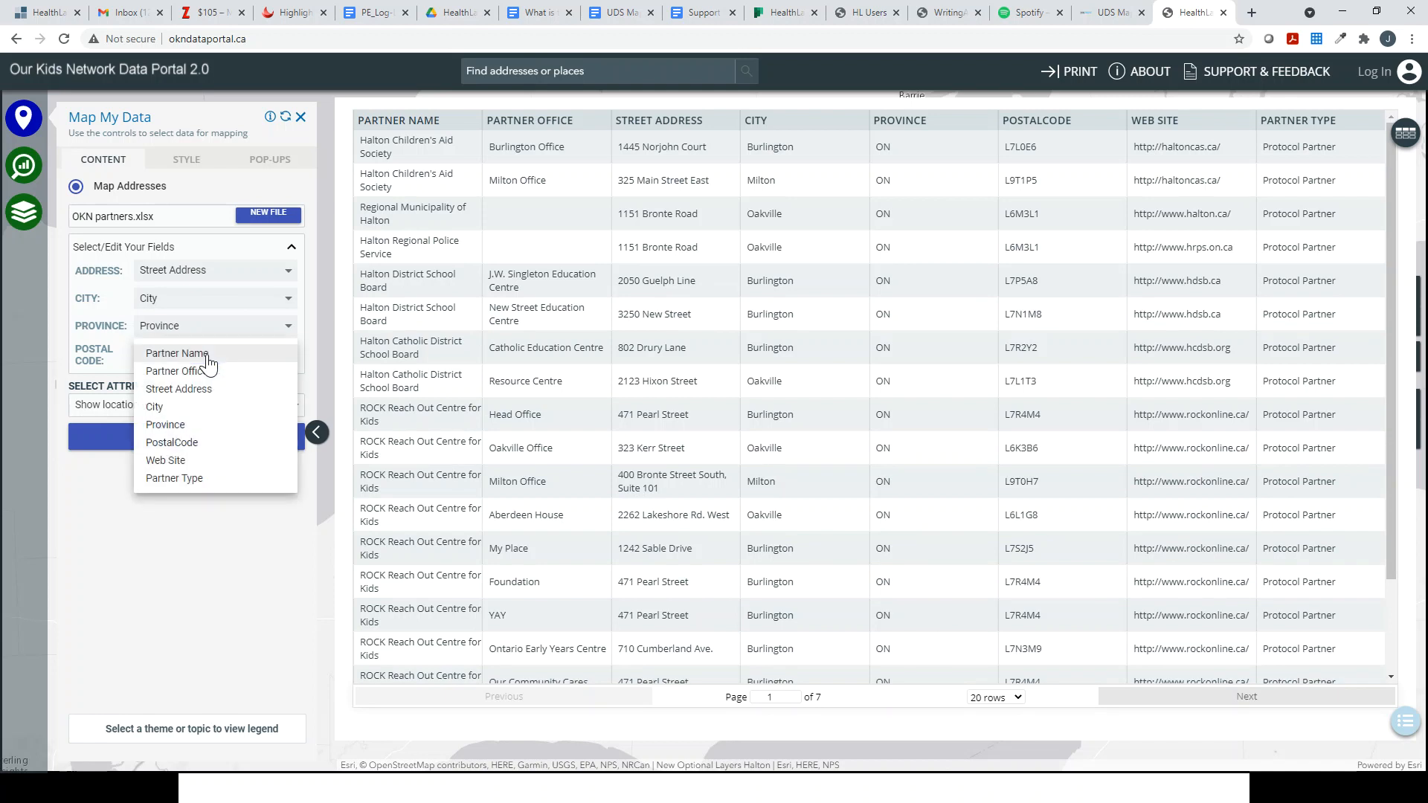
click(193, 444)
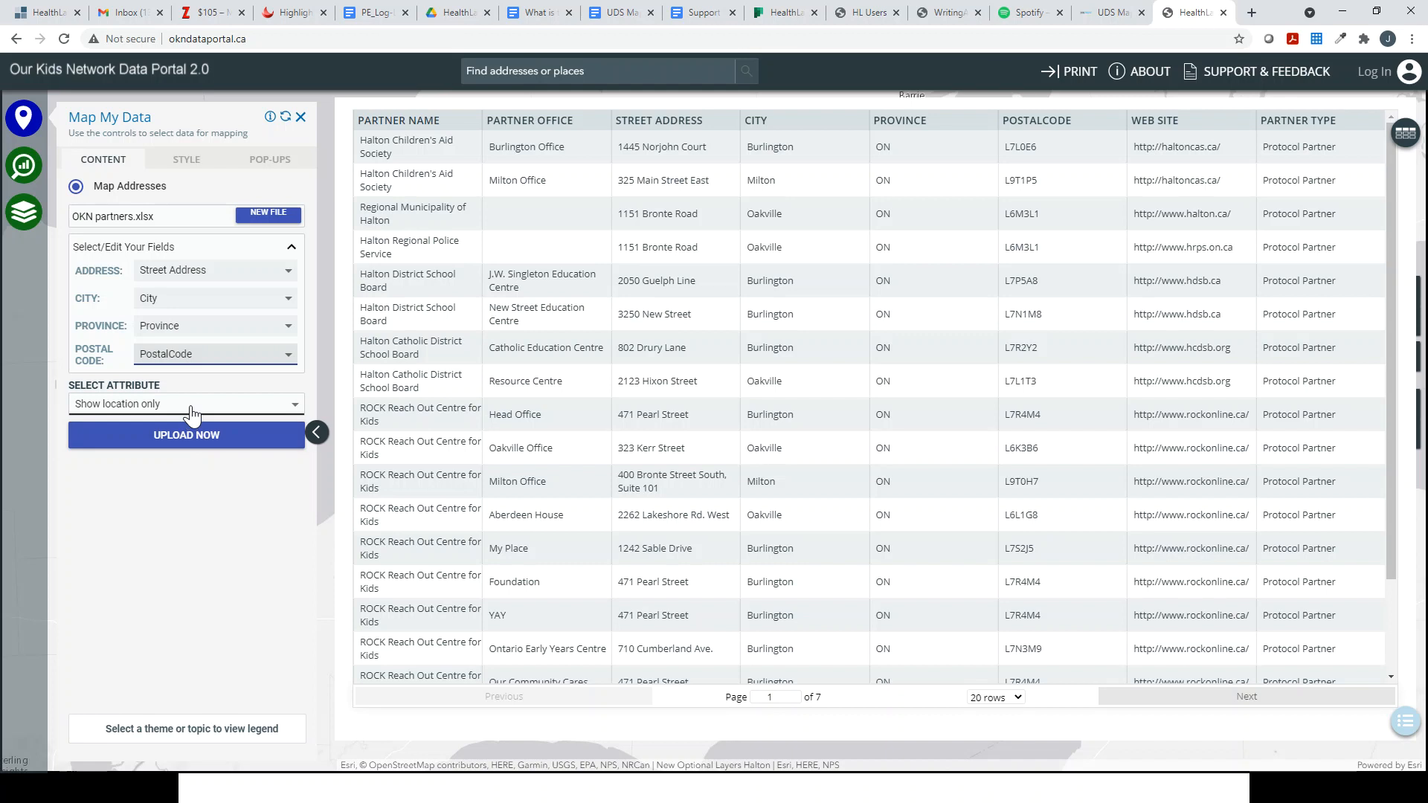
click(192, 409)
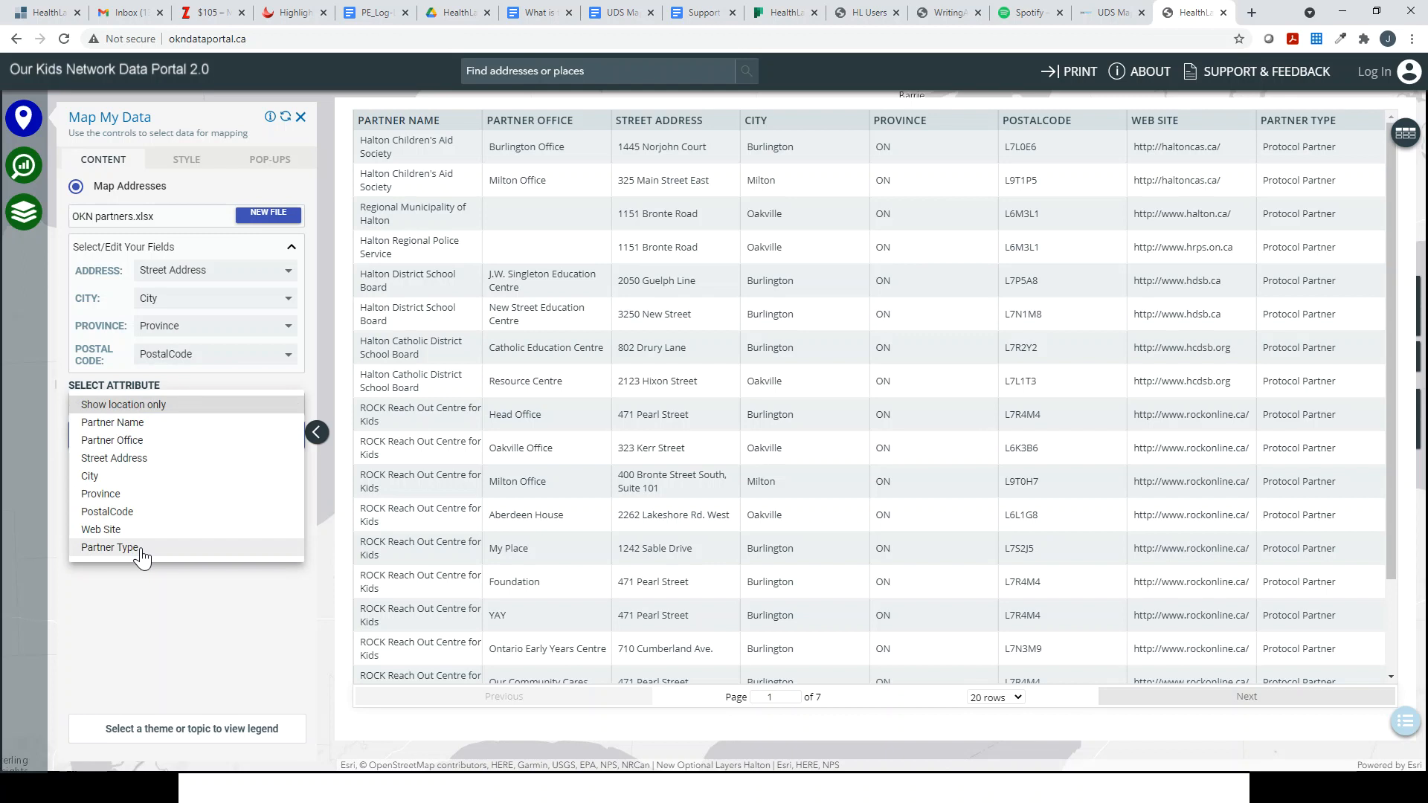
click(110, 547)
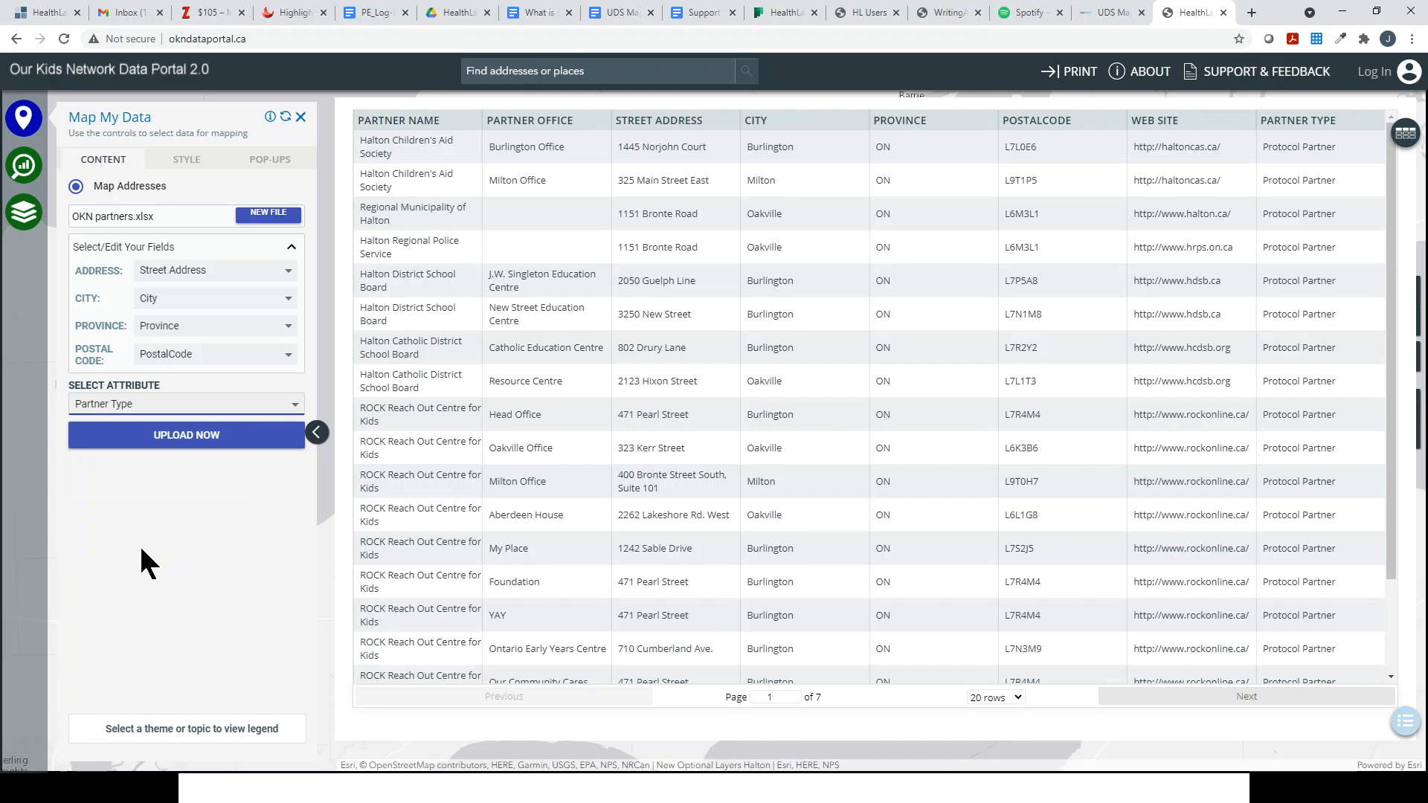
click(186, 435)
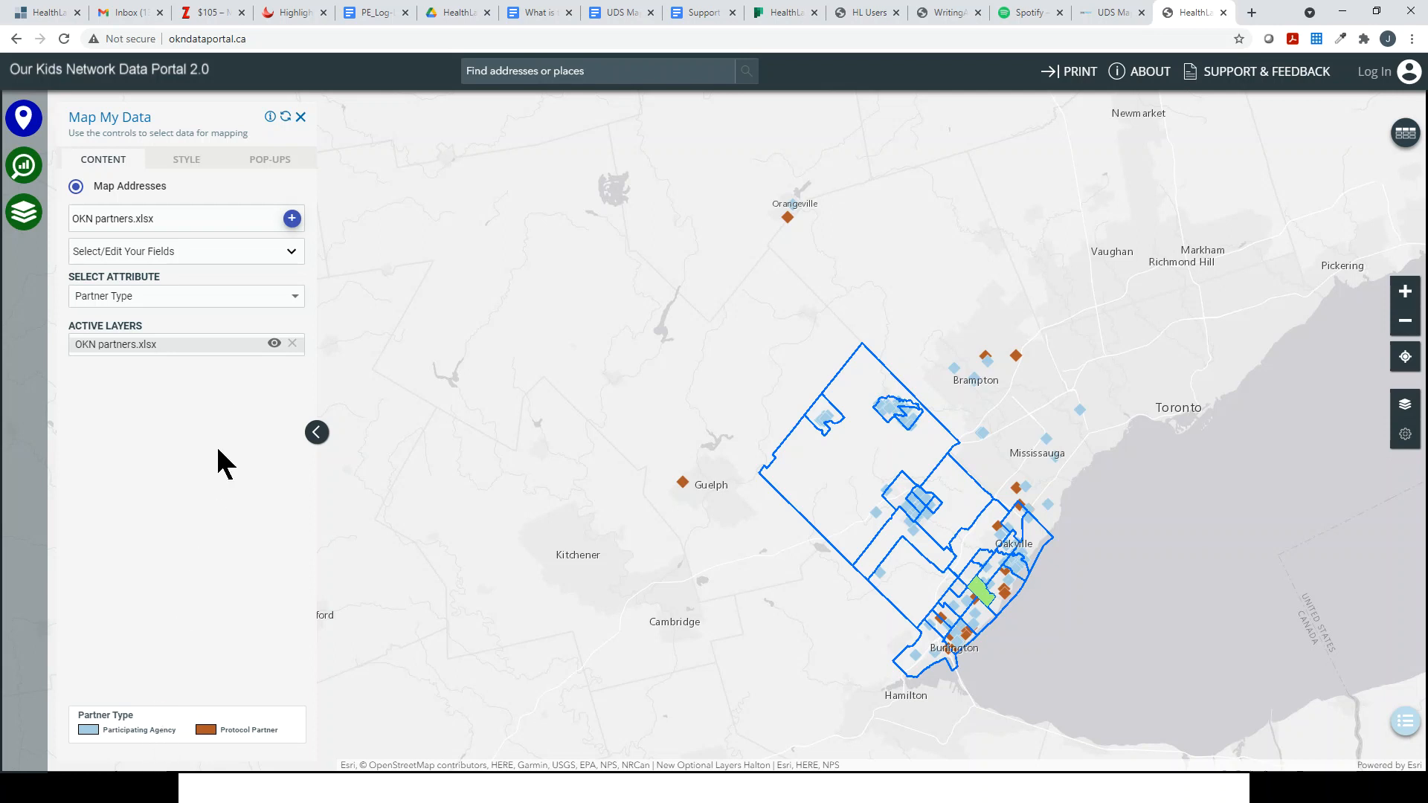
Step: Add Partner Name and Web Site to partner pop-ups, test one marker, then return to the indicator topics
click(188, 163)
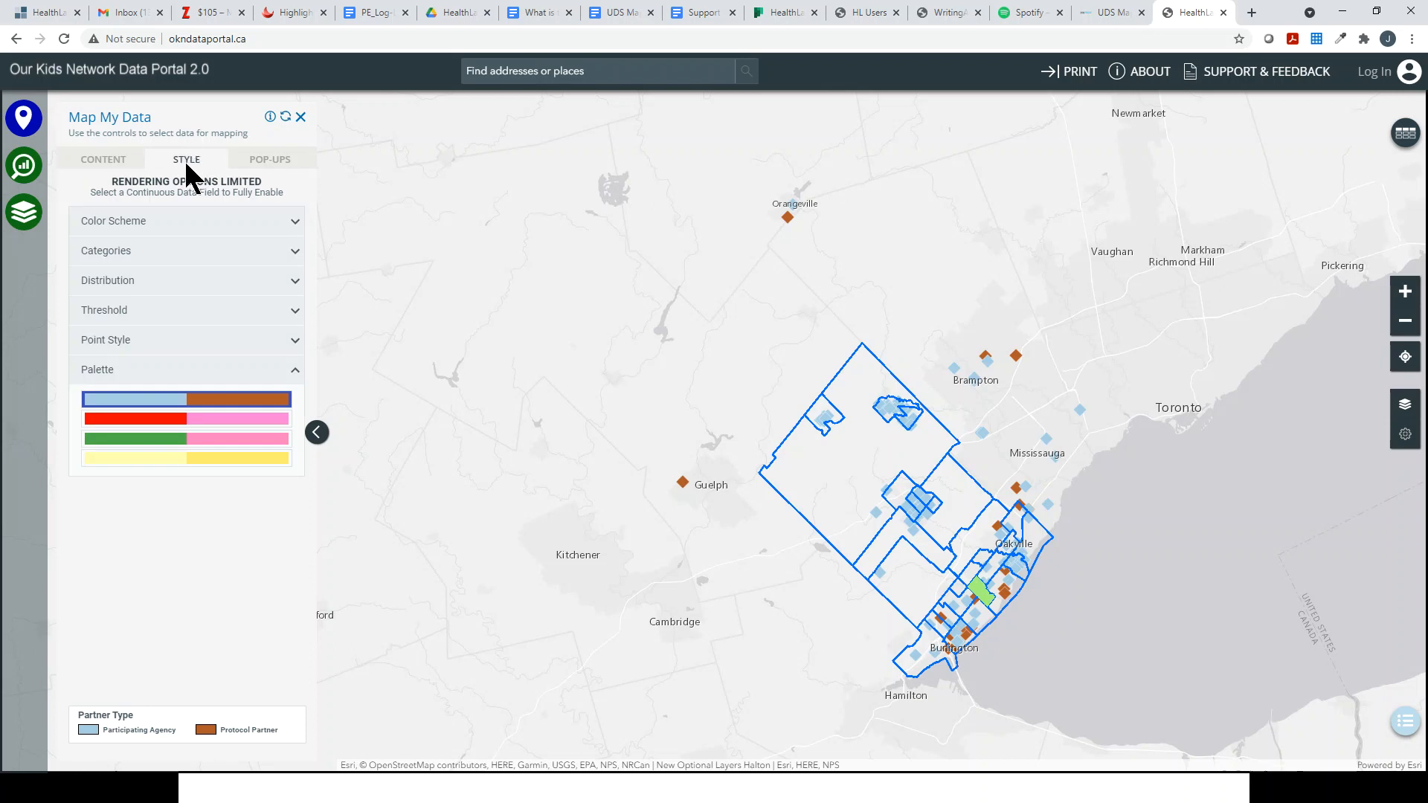
click(269, 165)
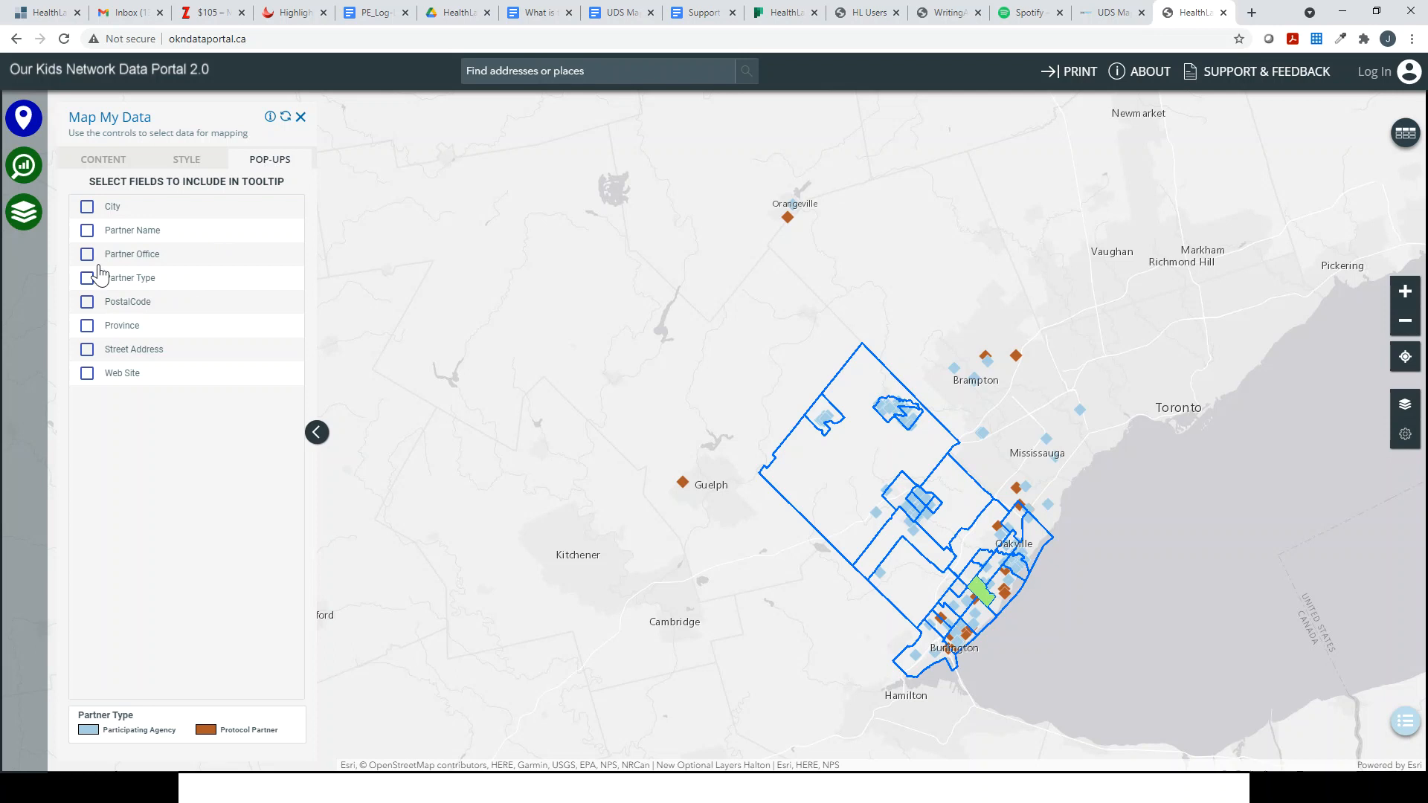
click(87, 232)
click(88, 375)
click(820, 426)
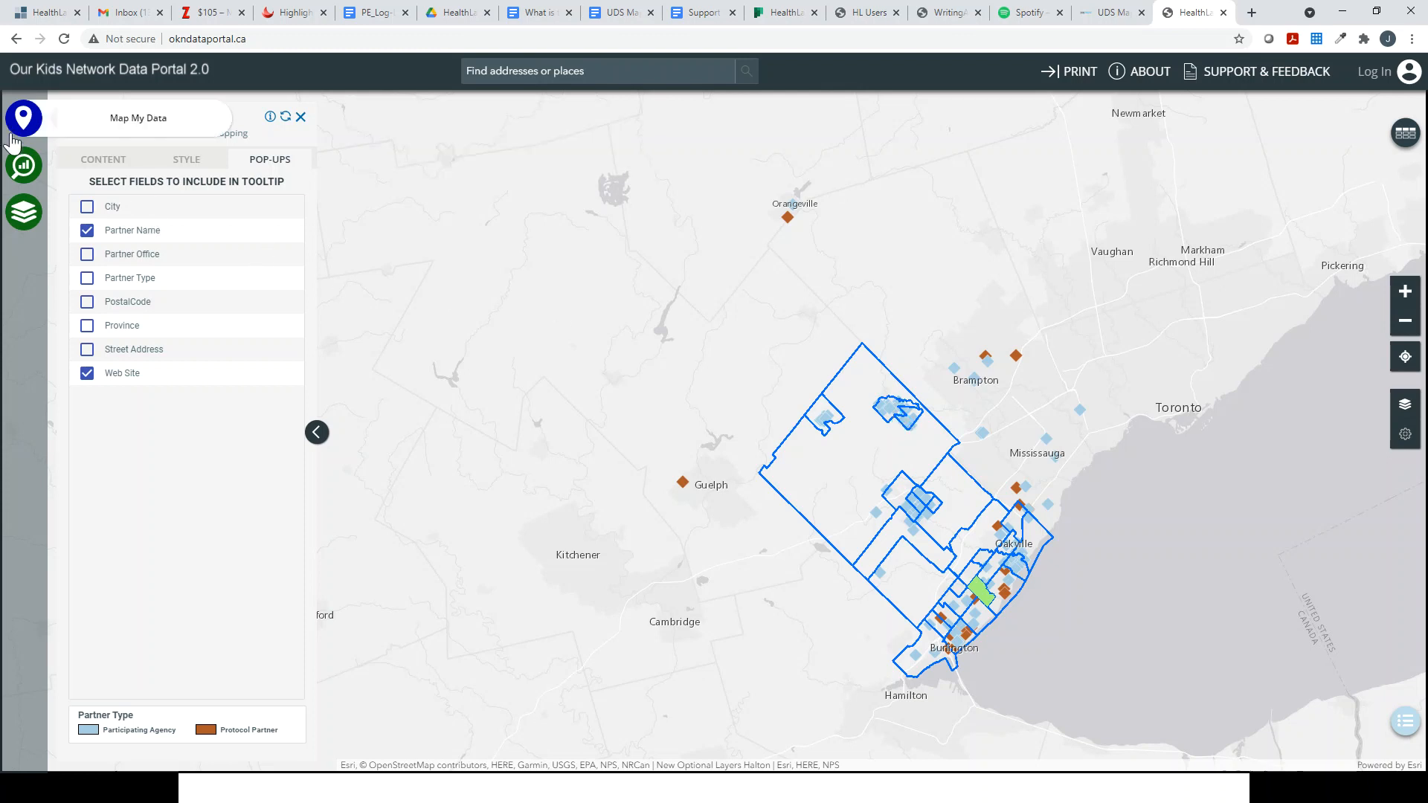
click(20, 177)
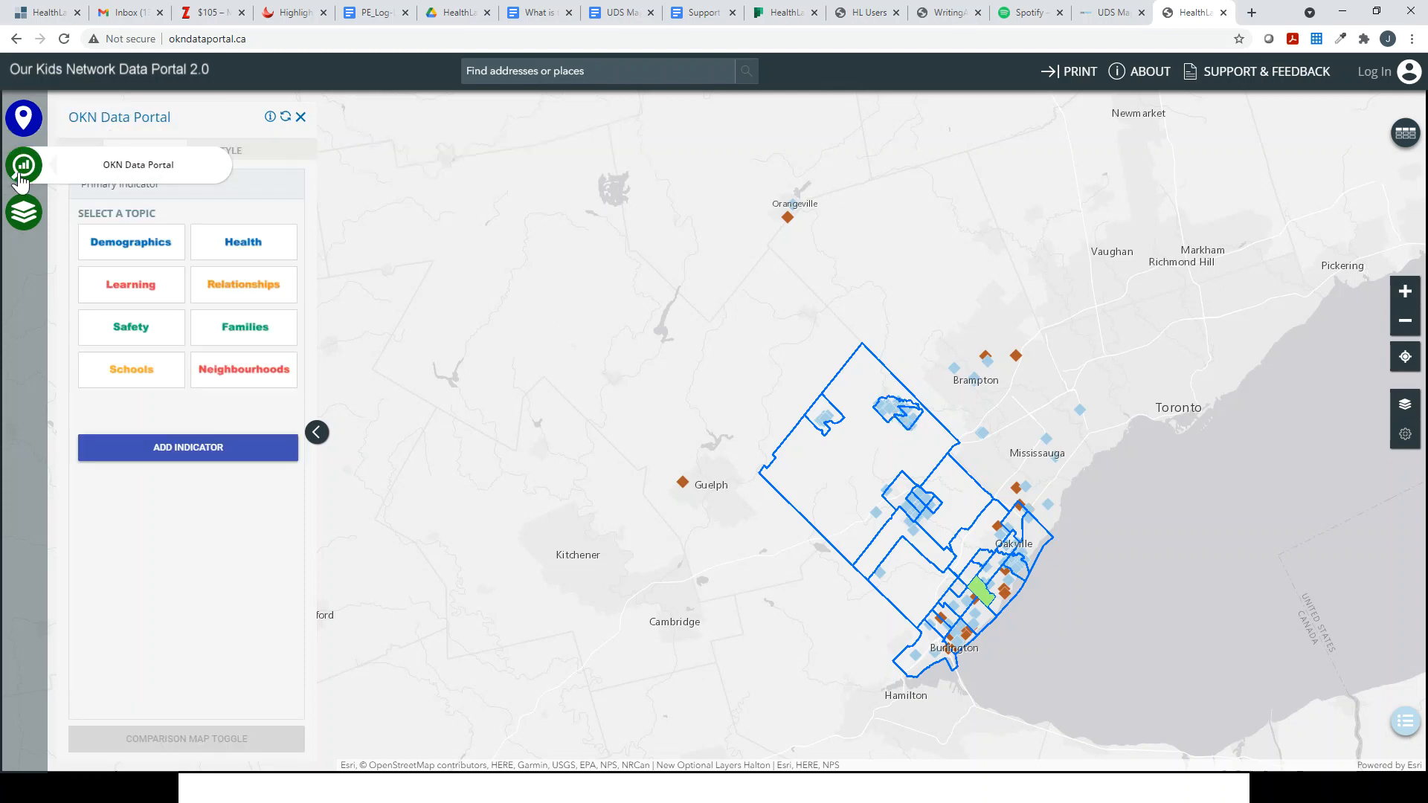
Step: Shade neighbourhoods by 2018 Social Cohesion (parents reporting high cohesion) and check a partner pop-up over it
click(239, 370)
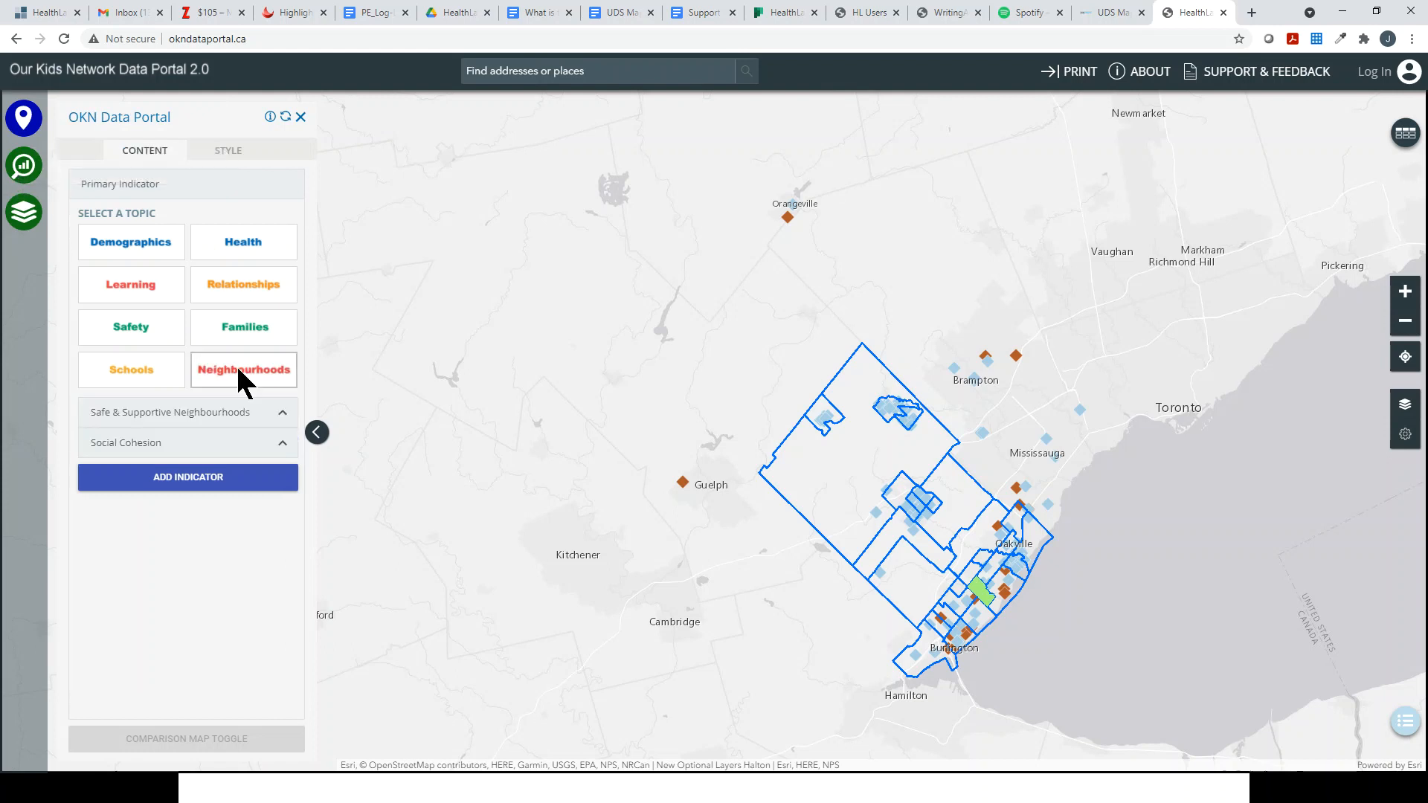
click(144, 445)
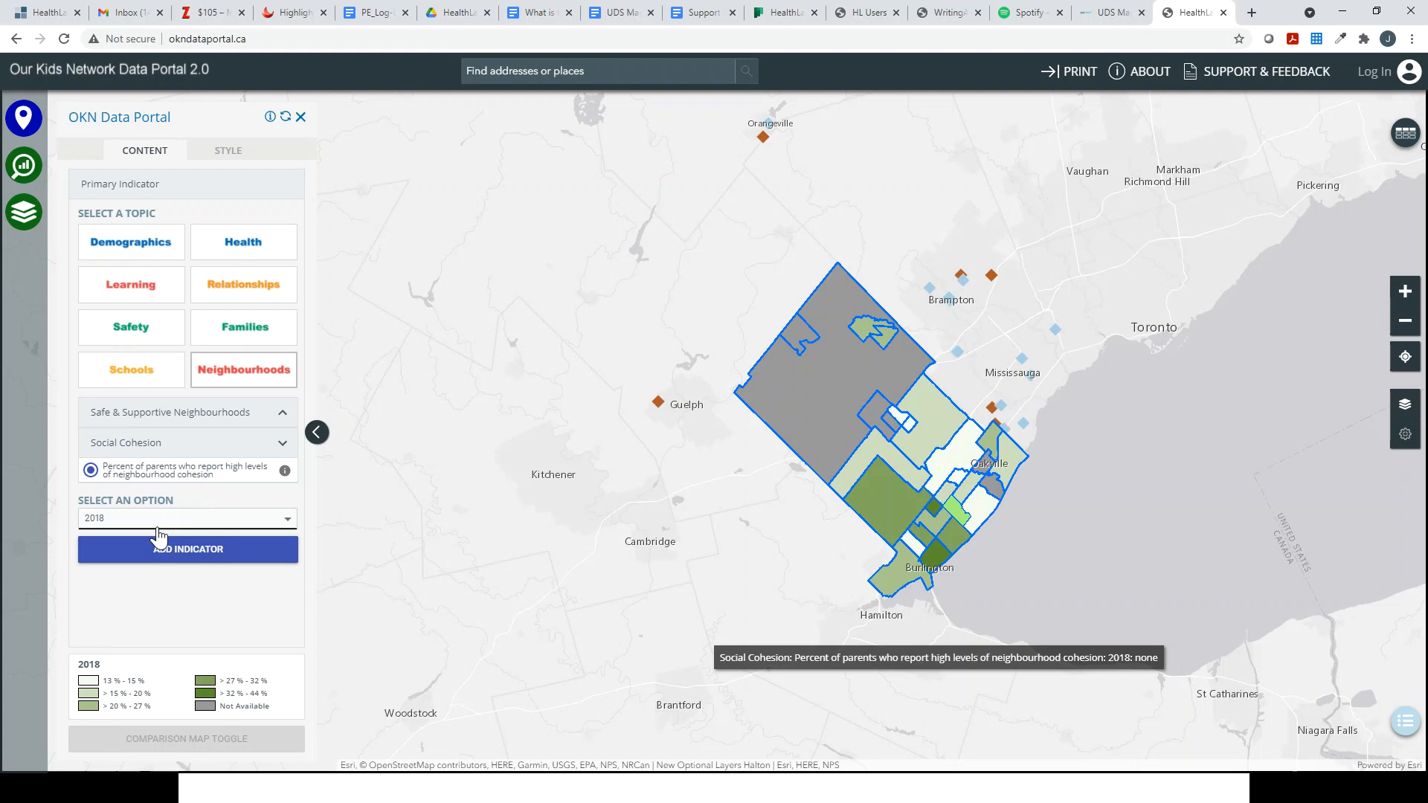
click(996, 425)
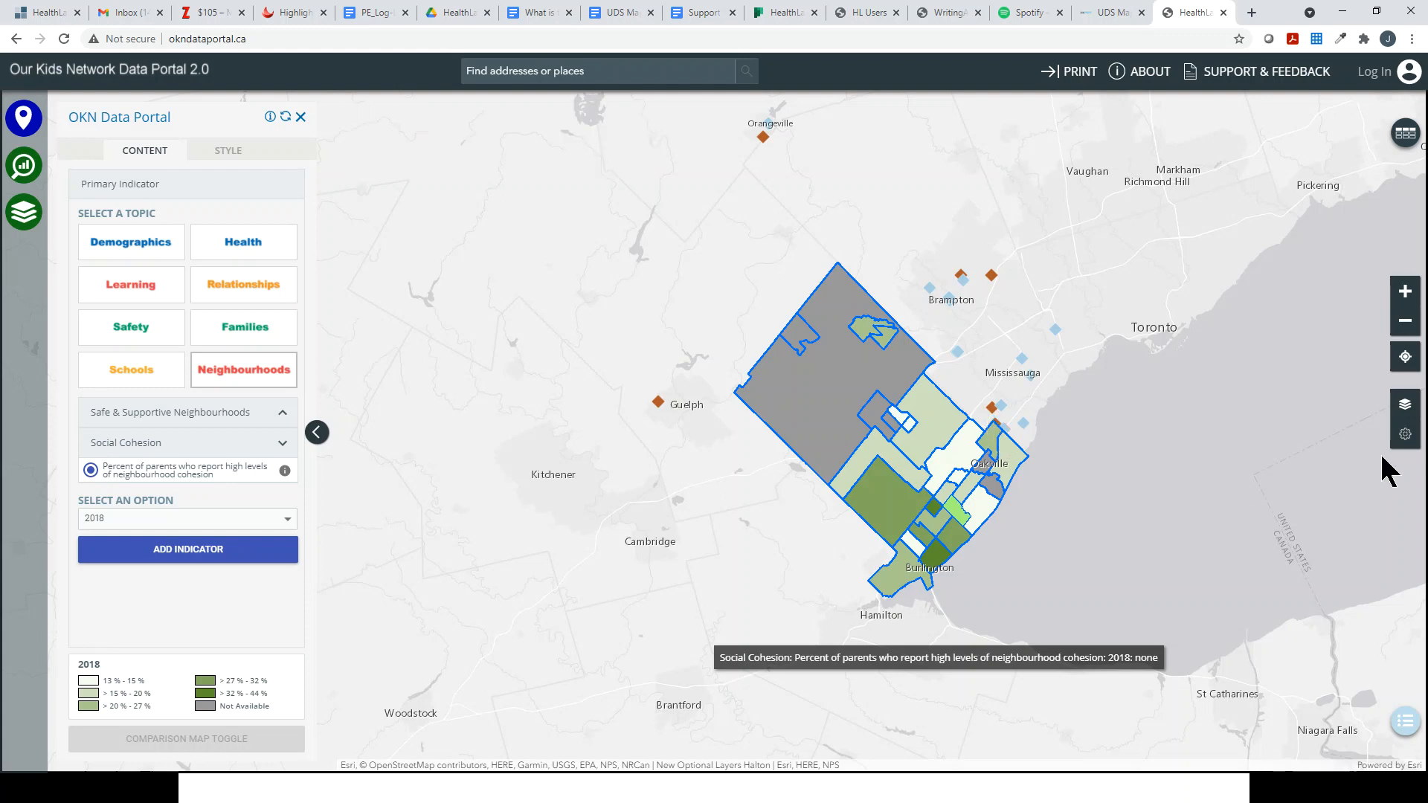
click(1405, 438)
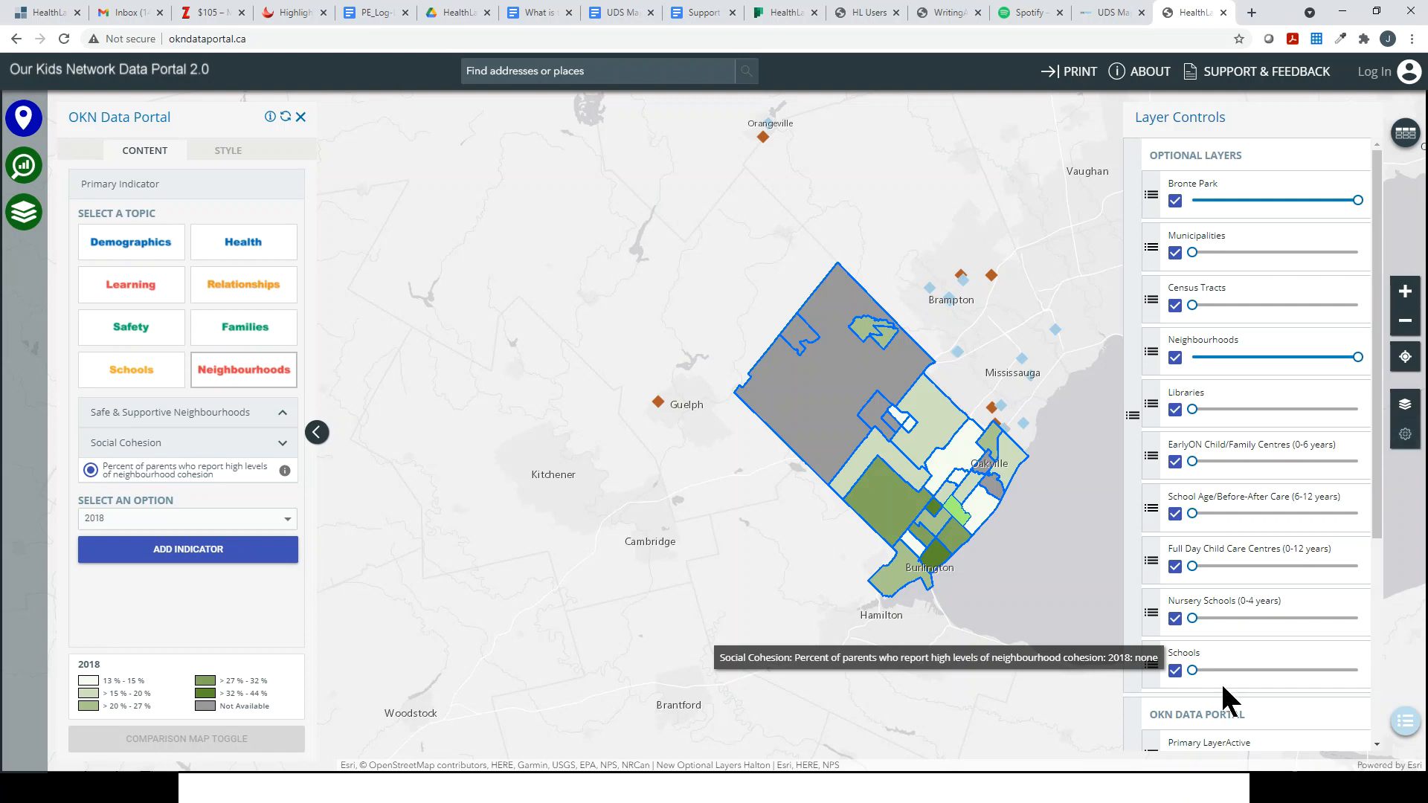
Step: Drag the OKN partners layers to the top of the layer list and zoom into Georgetown/Halton Hills
scroll(1220, 681, down, 4)
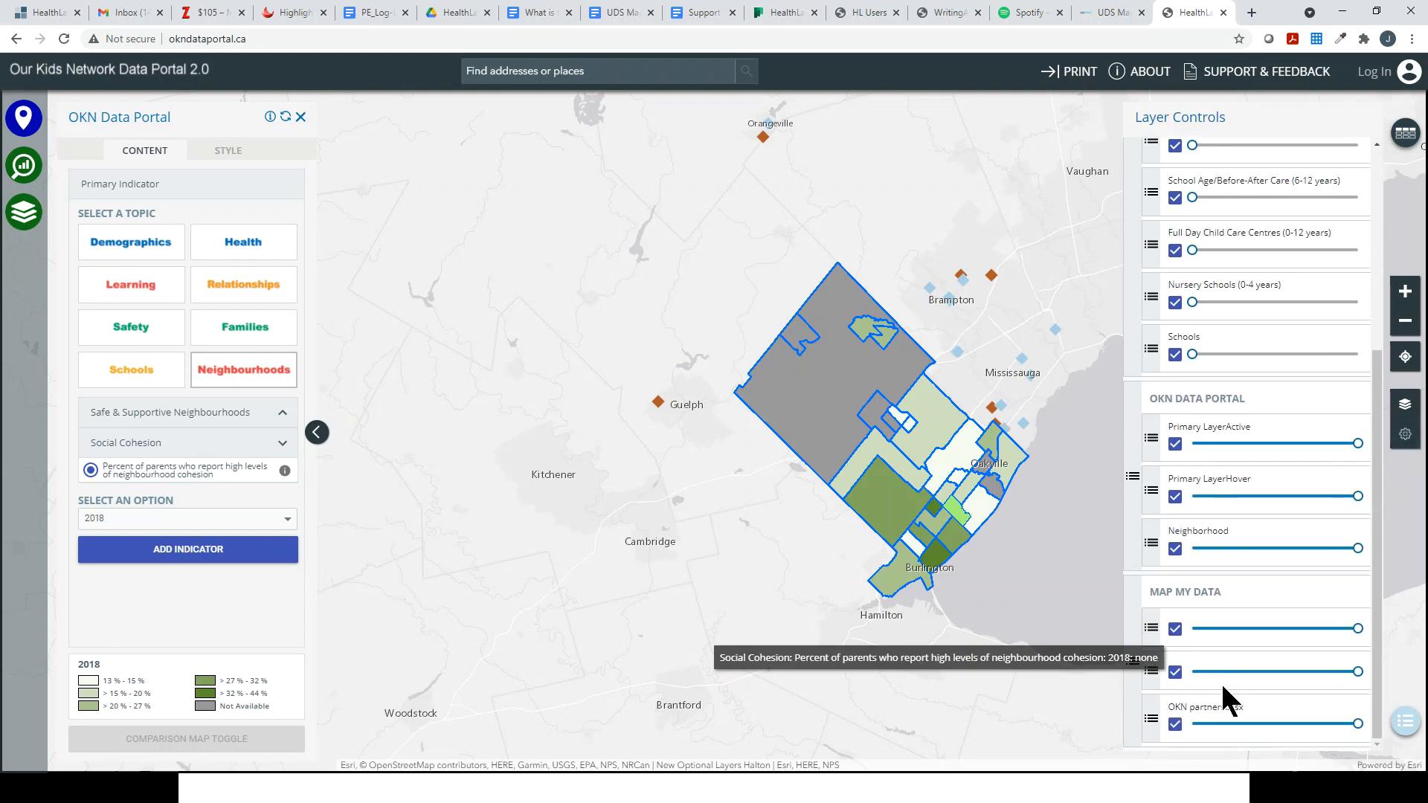
drag(1129, 685, 1148, 479)
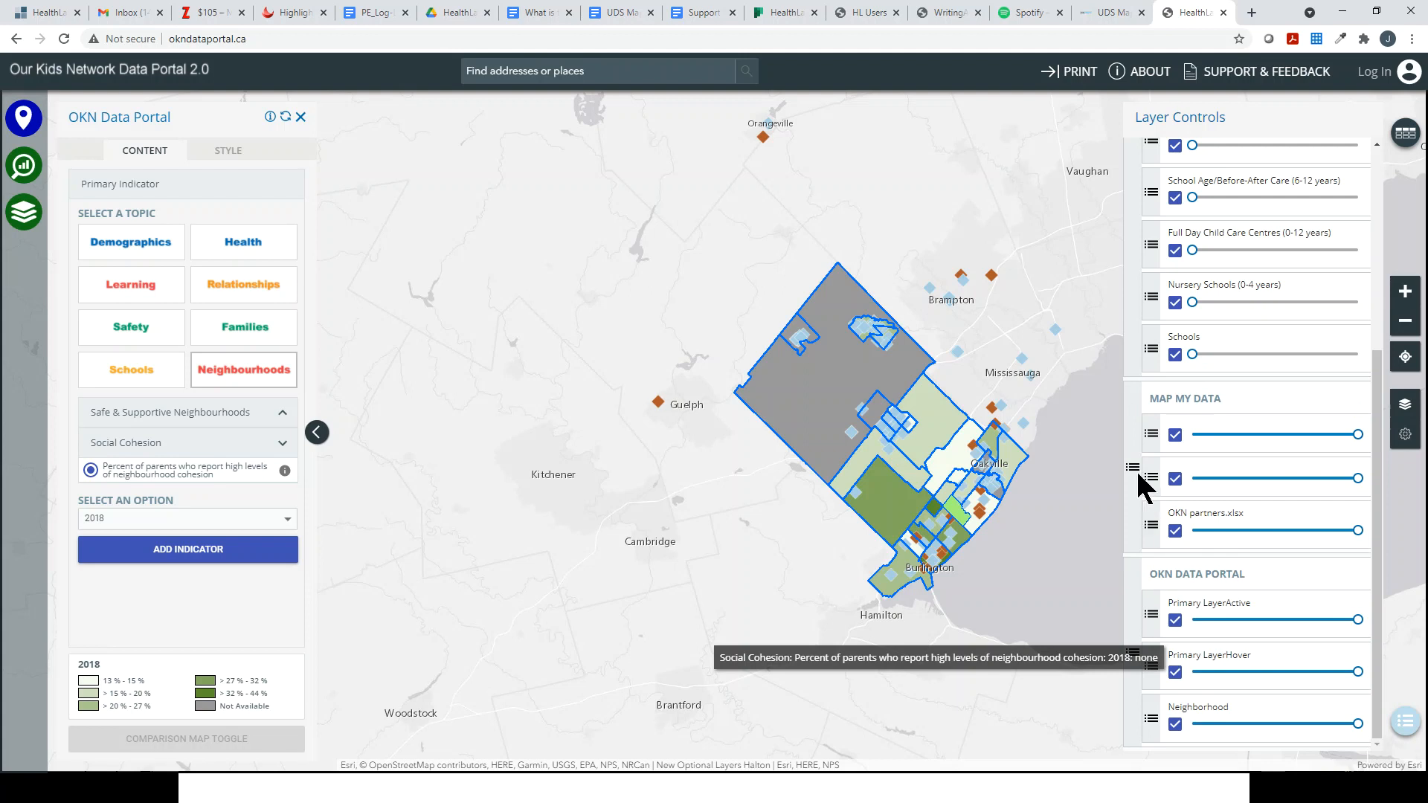
mouse_move(1132, 469)
mouse_down()
mouse_move(1137, 199)
mouse_move(1146, 491)
mouse_up()
scroll(1225, 266, up, 1)
drag(1130, 569, 1151, 278)
scroll(1143, 412, up, 2)
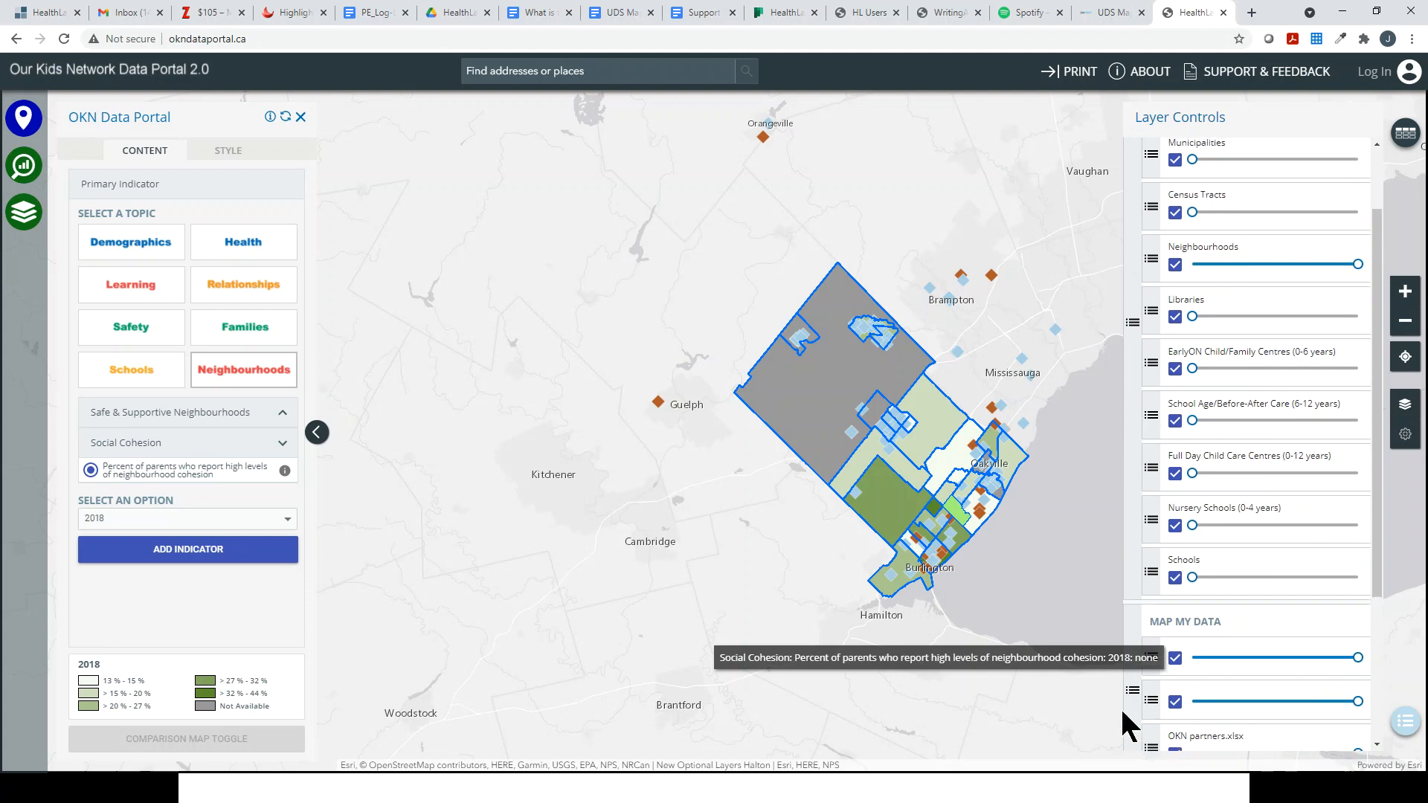
drag(1130, 692, 1145, 212)
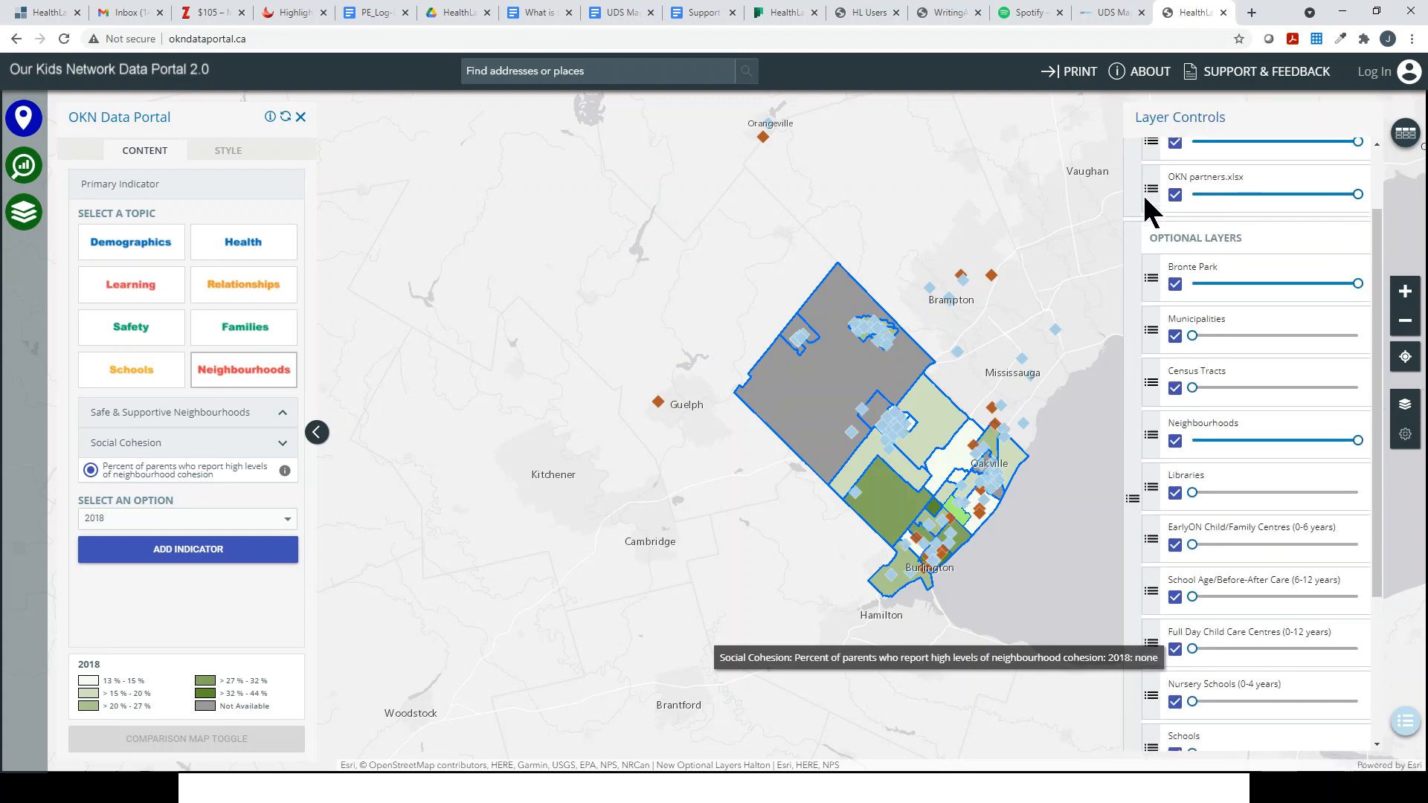
scroll(1173, 418, up, 2)
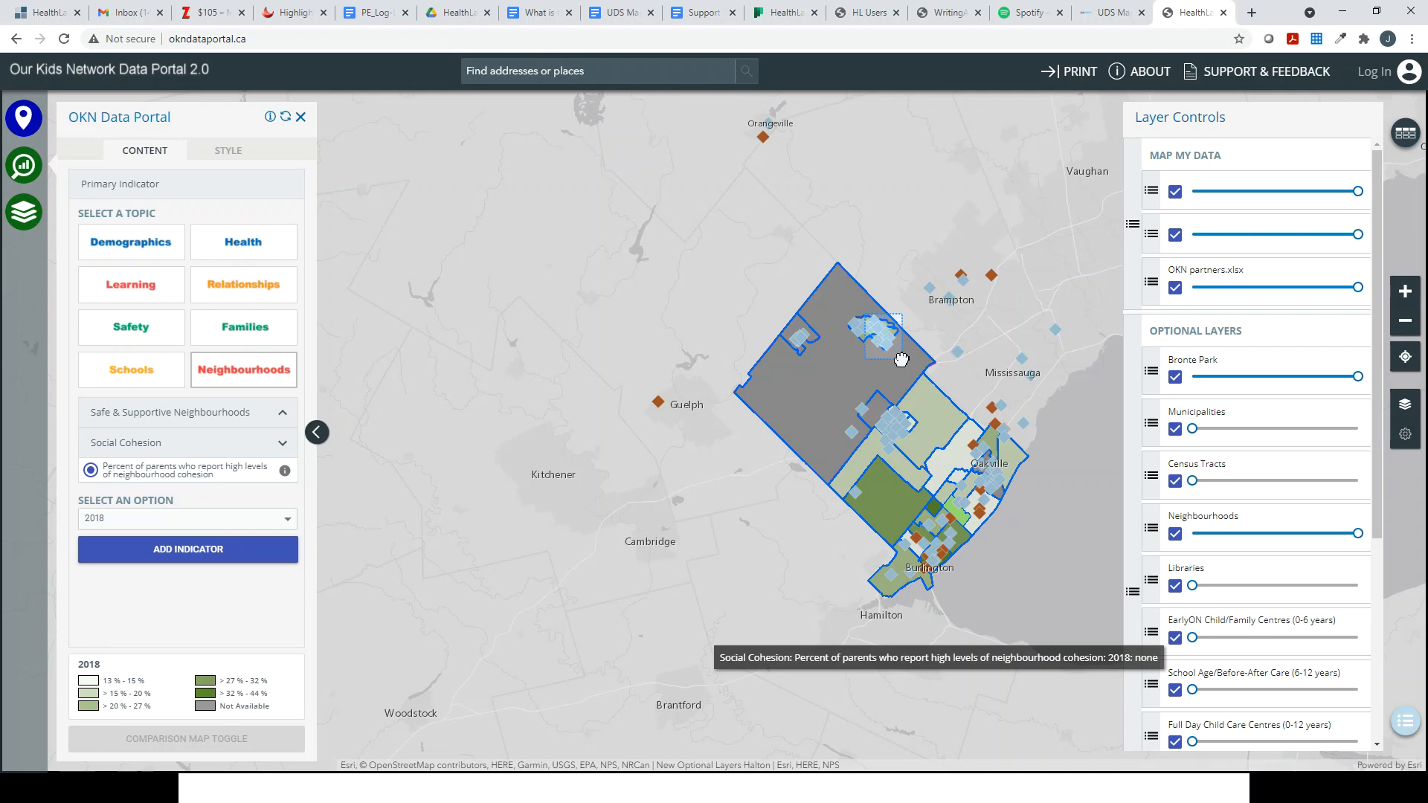
scroll(902, 366, up, 3)
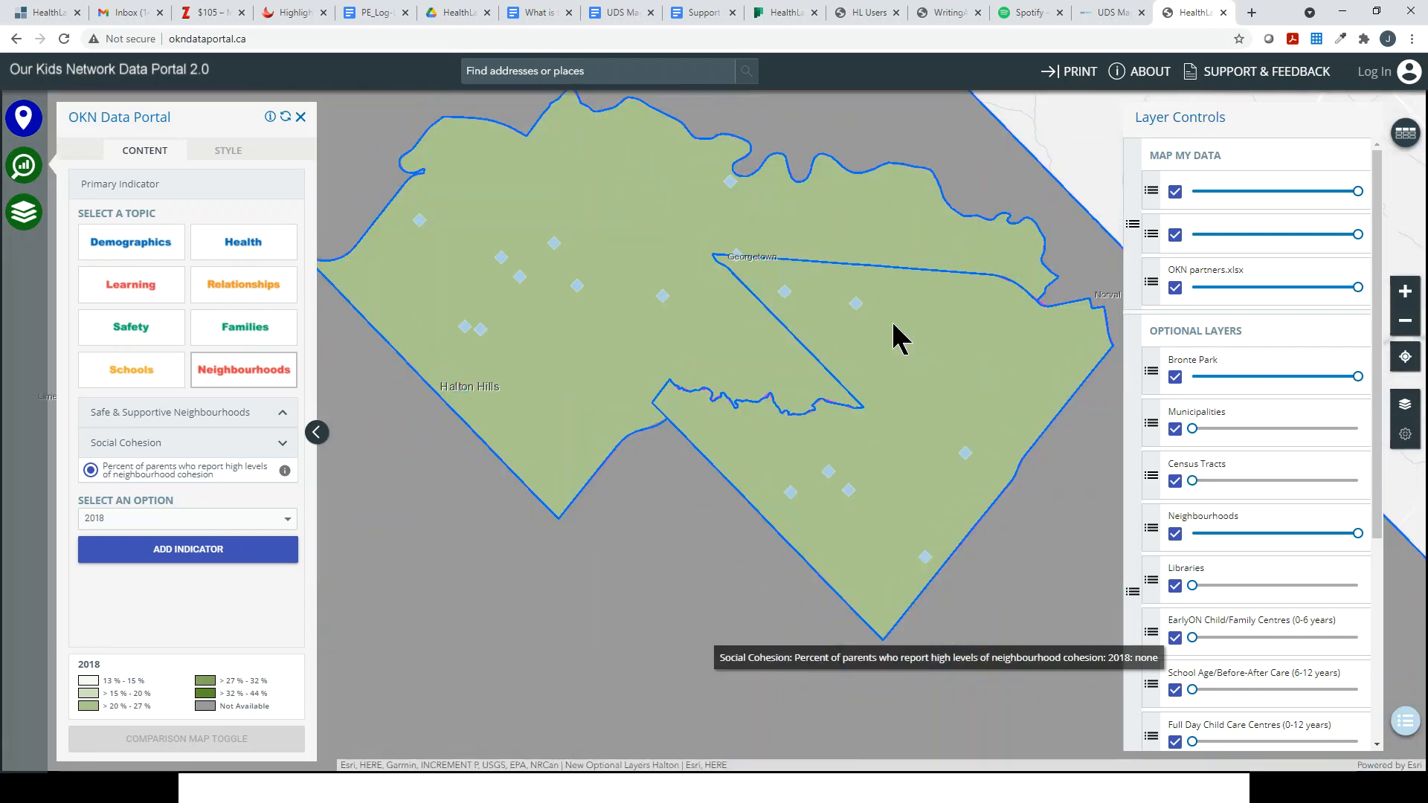
click(893, 325)
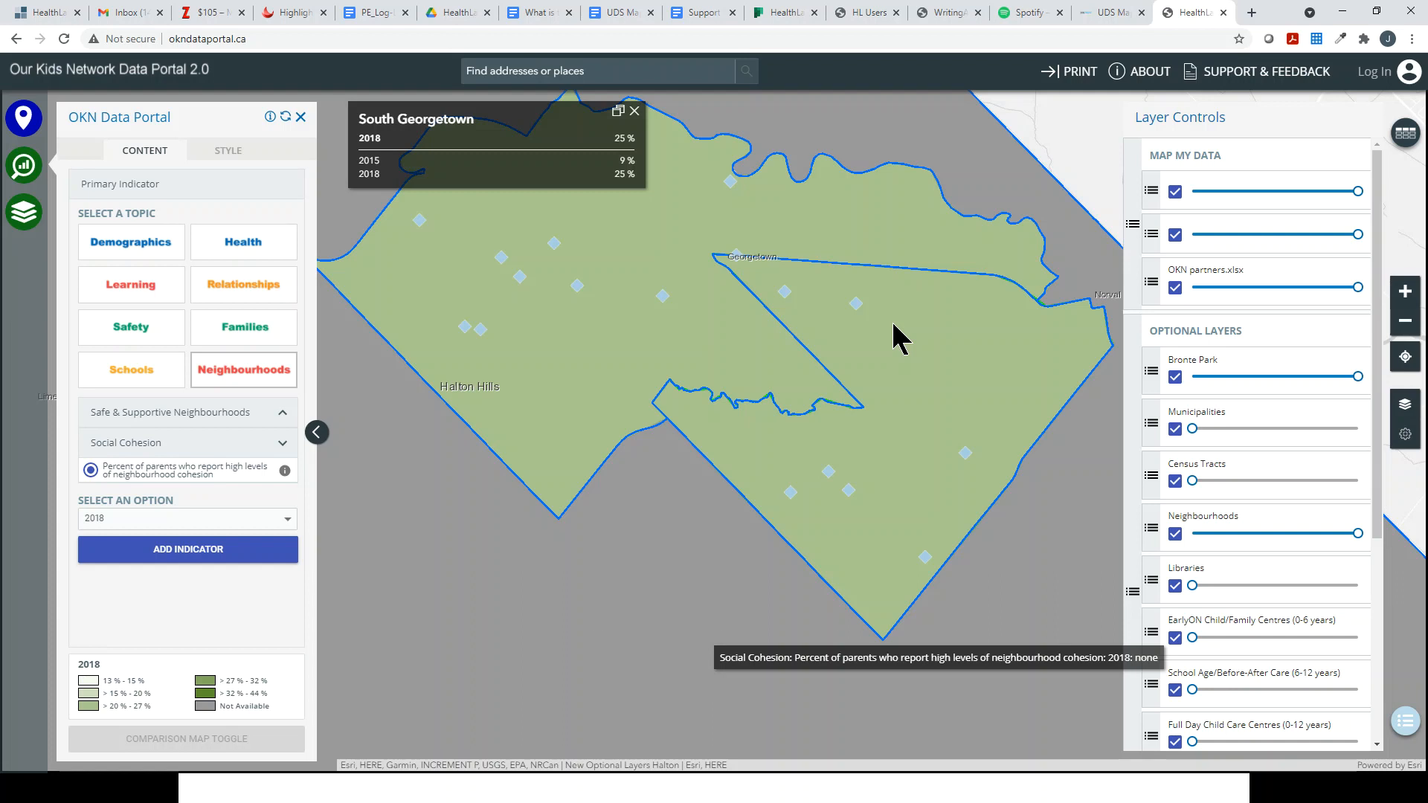
click(792, 493)
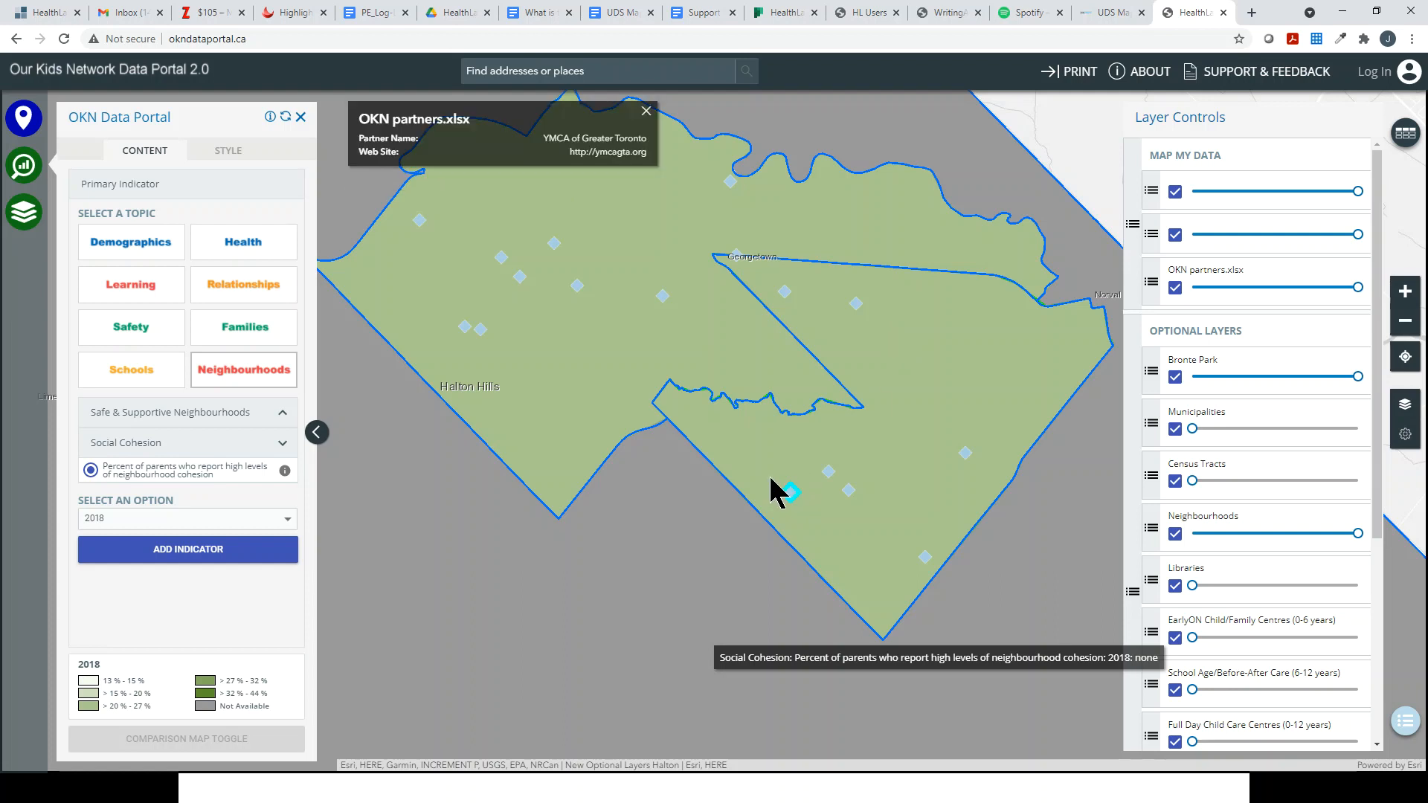
click(481, 331)
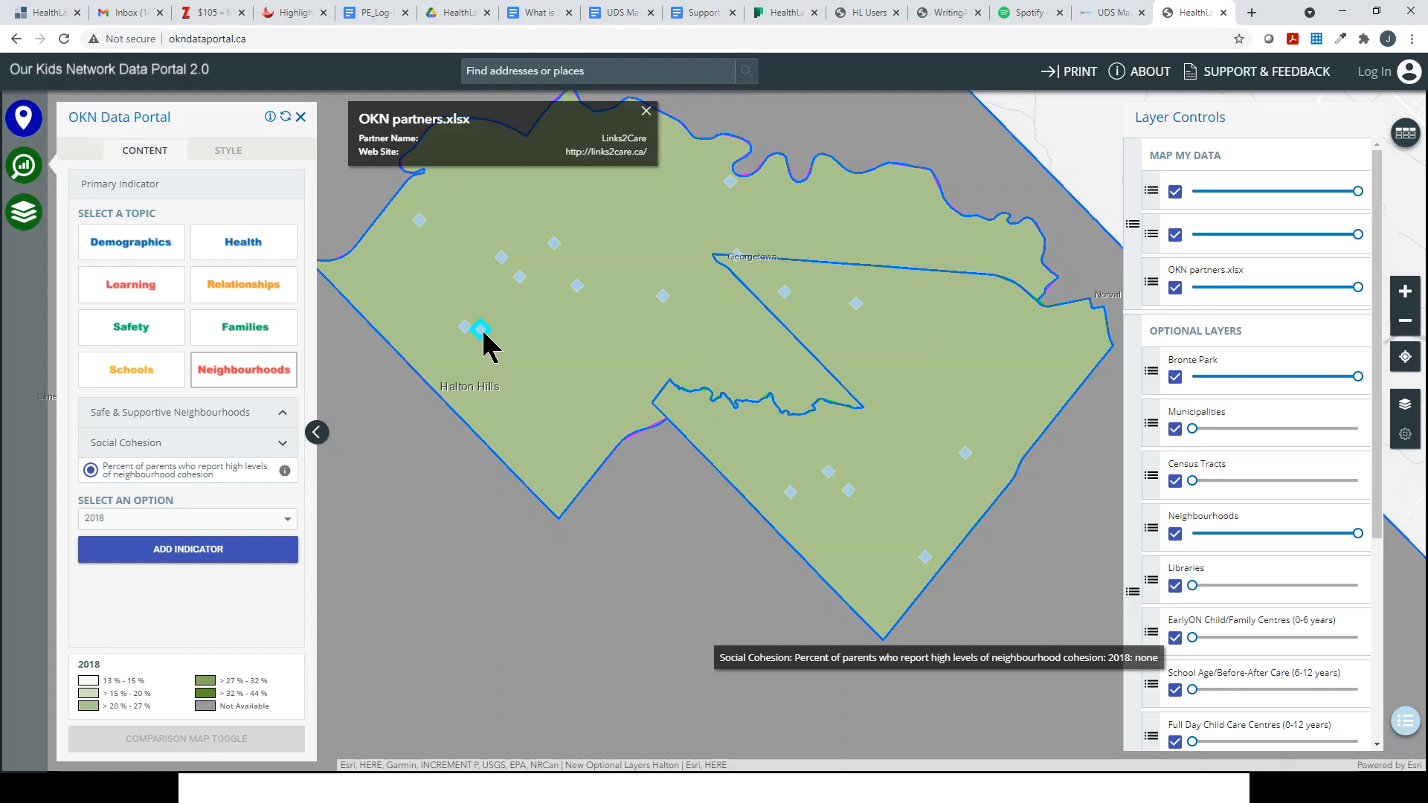
click(492, 316)
click(578, 288)
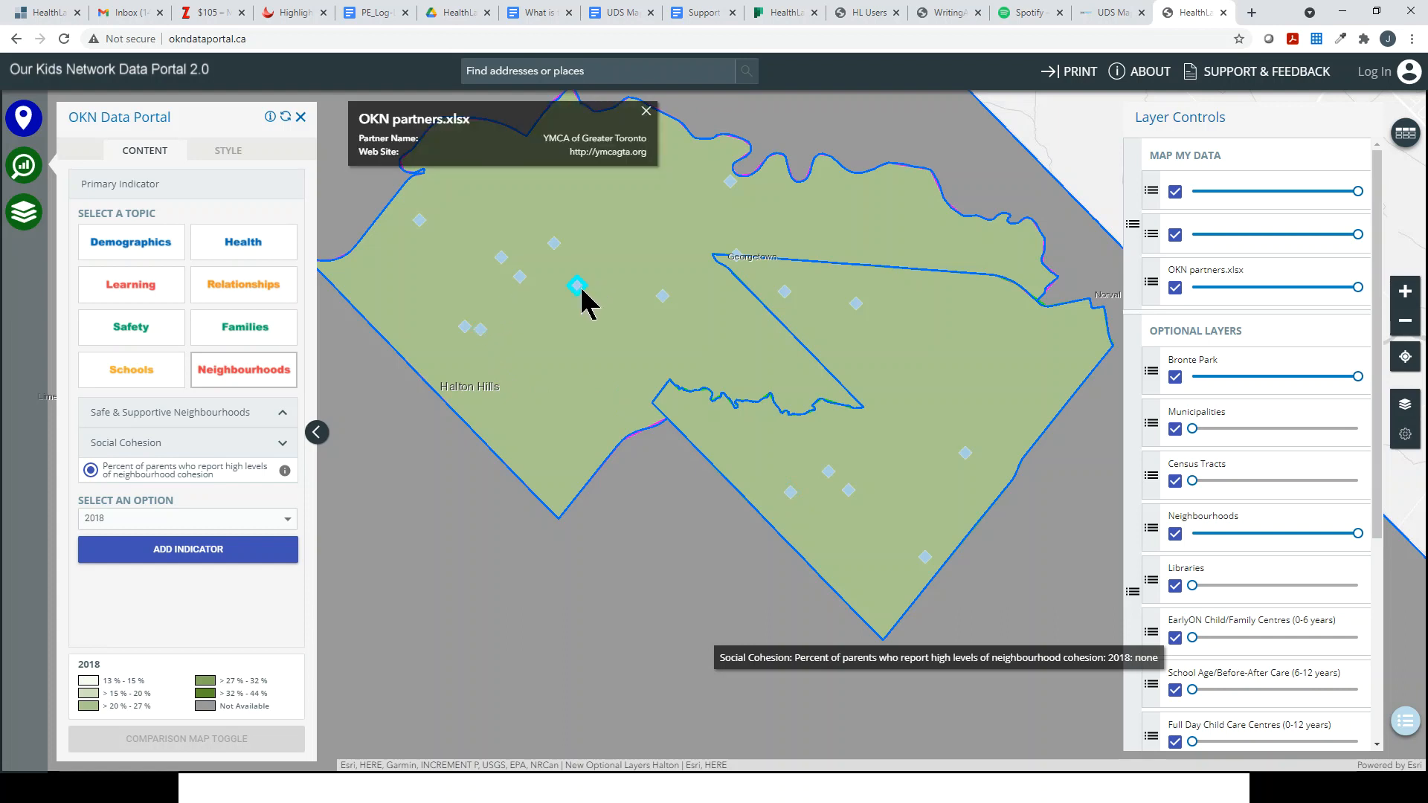
click(661, 296)
click(554, 245)
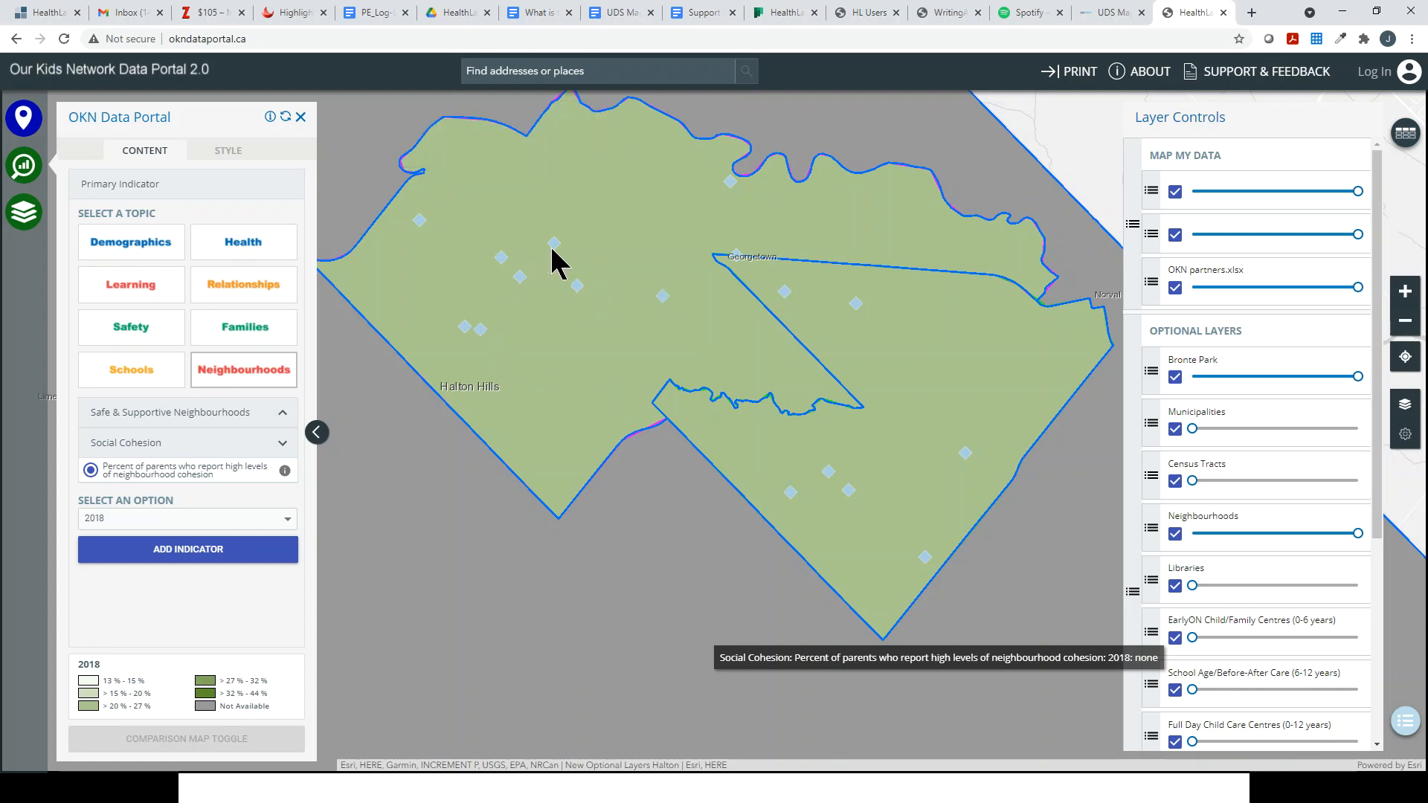
click(501, 259)
click(421, 221)
click(520, 278)
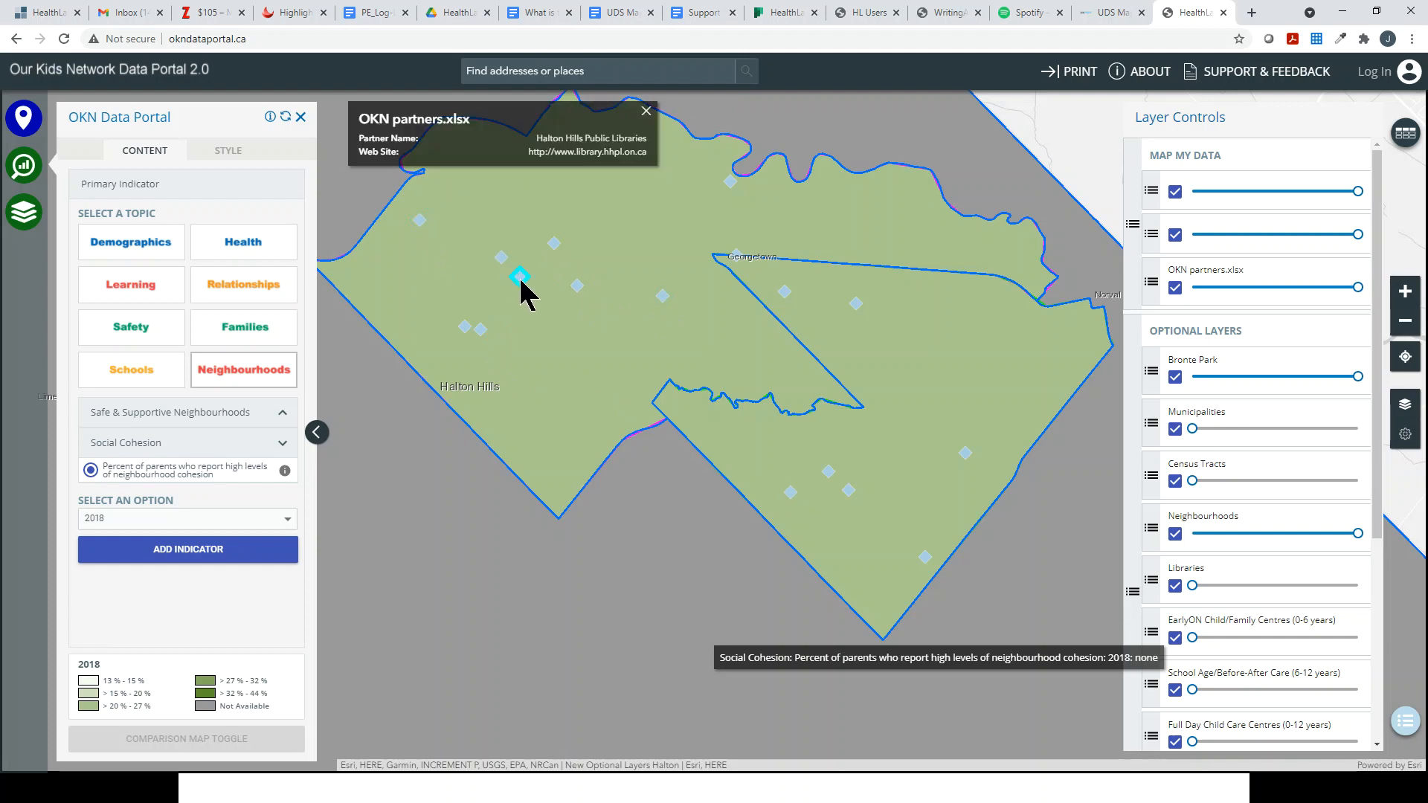
click(792, 495)
click(829, 474)
click(849, 491)
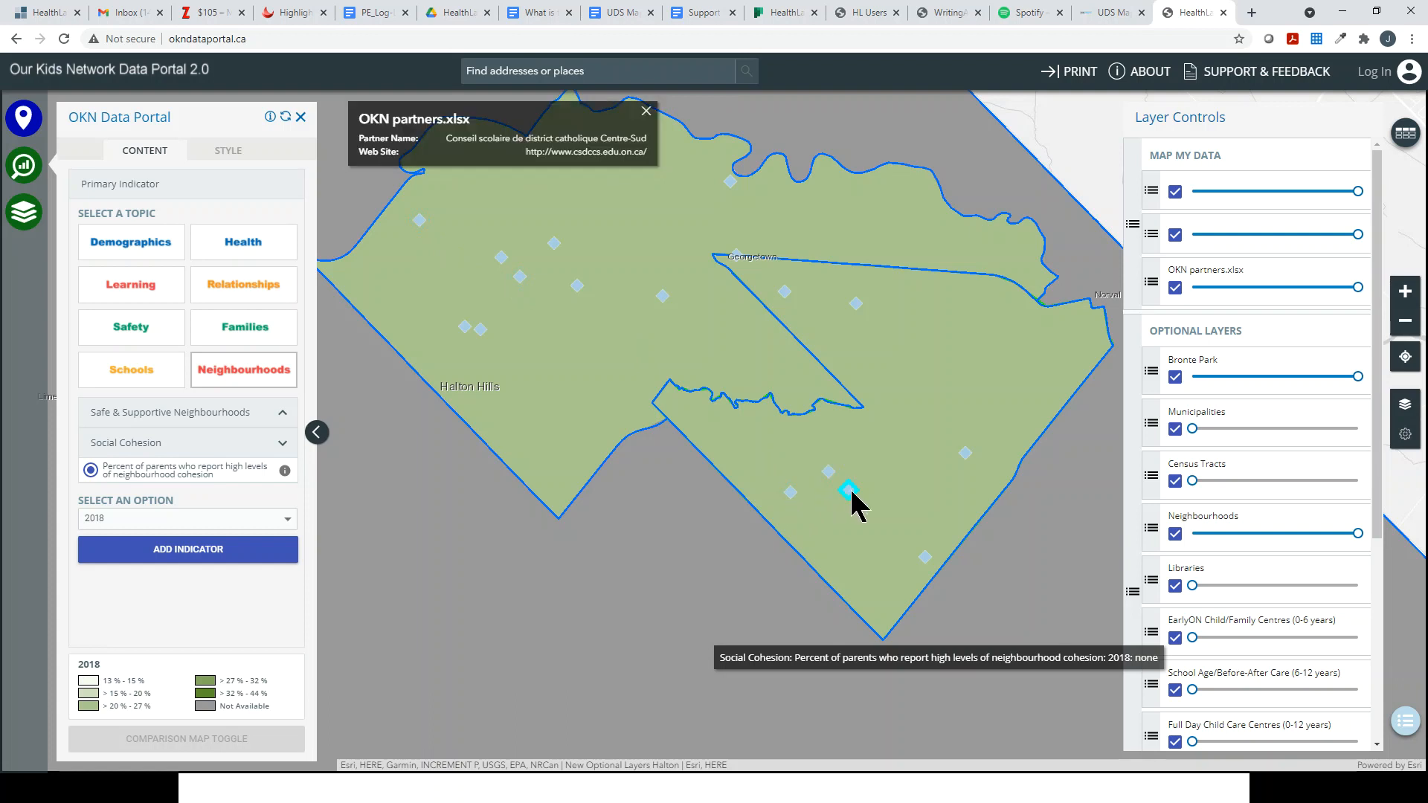
click(925, 558)
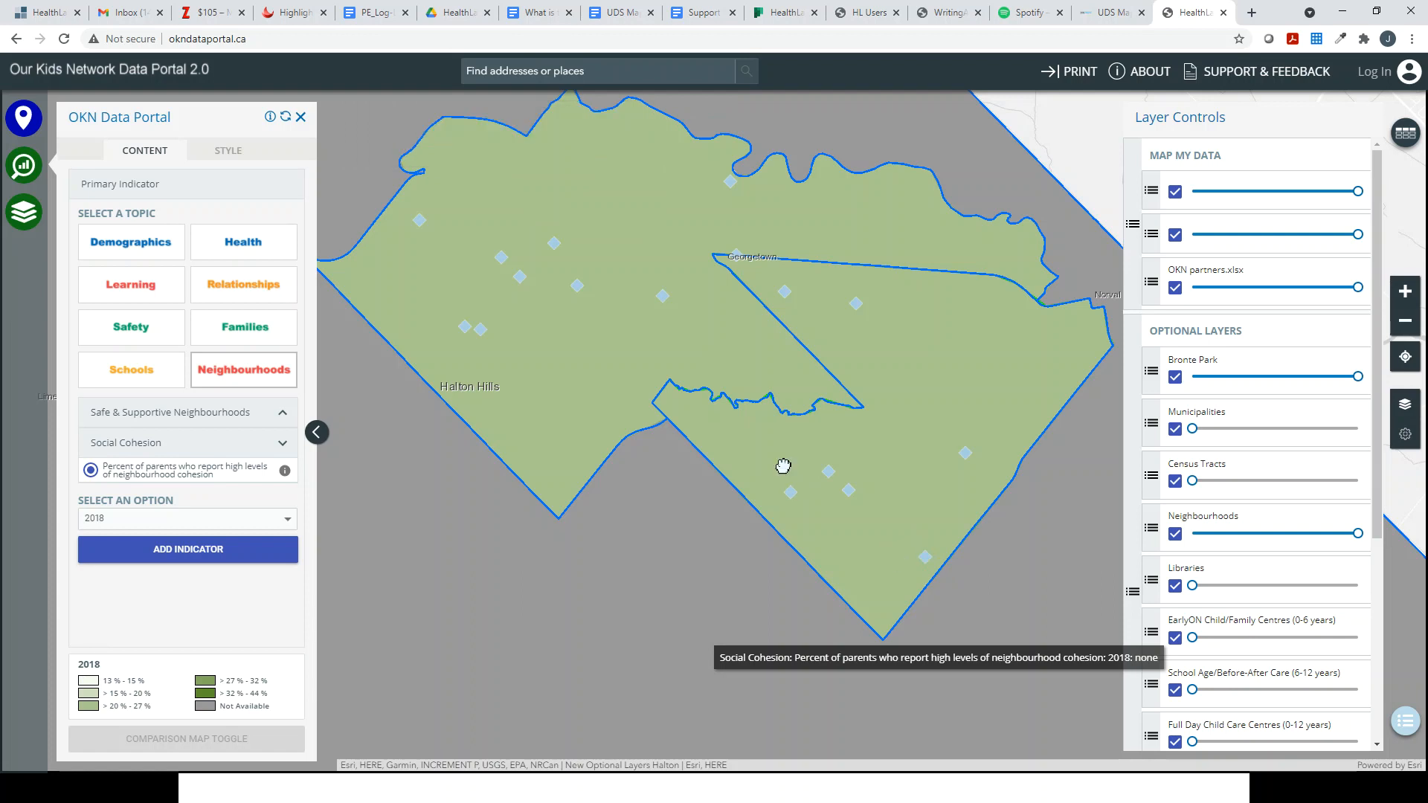
scroll(787, 478, down, 3)
Step: Zoom out and centre the Halton region, then zoom in close around Oakville
scroll(783, 466, down, 3)
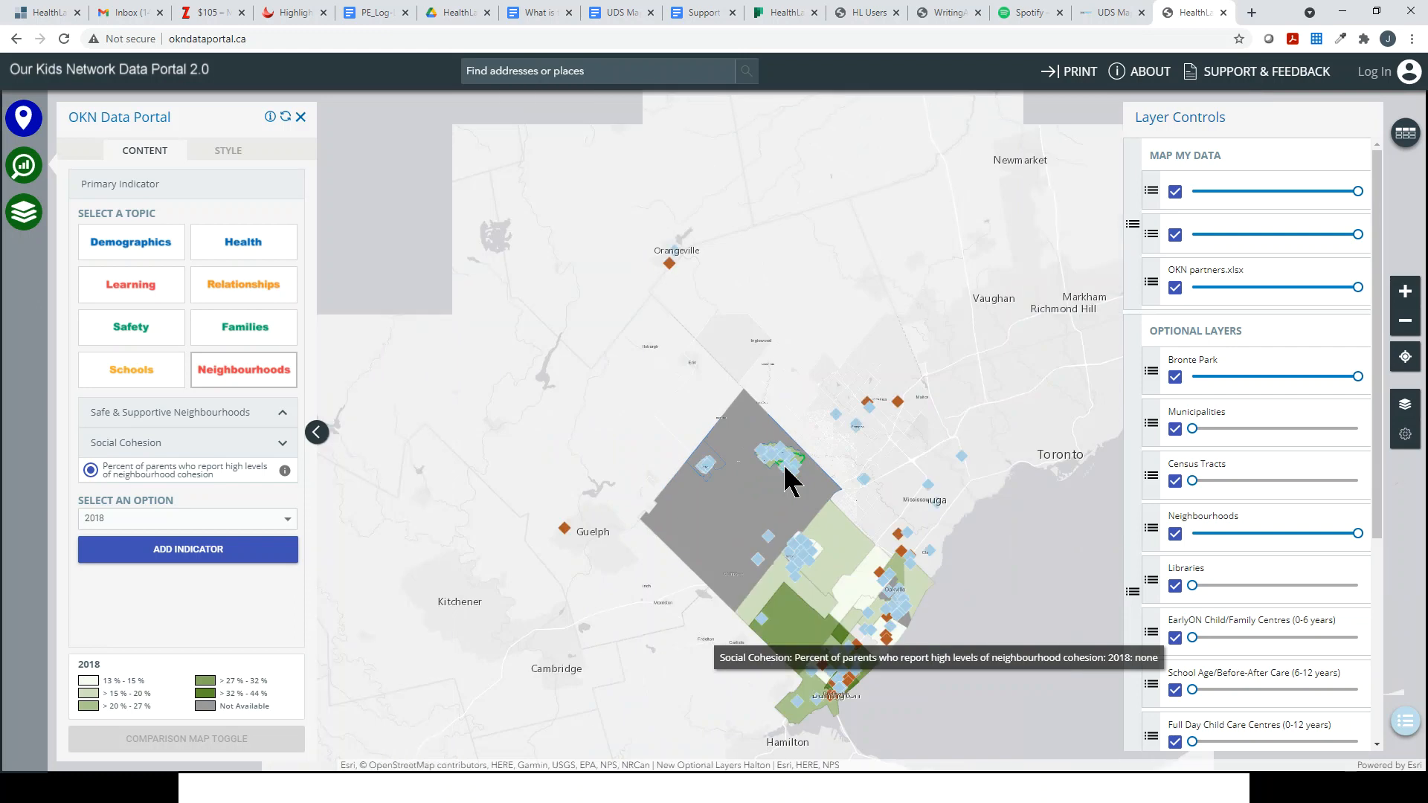
drag(780, 462, 747, 395)
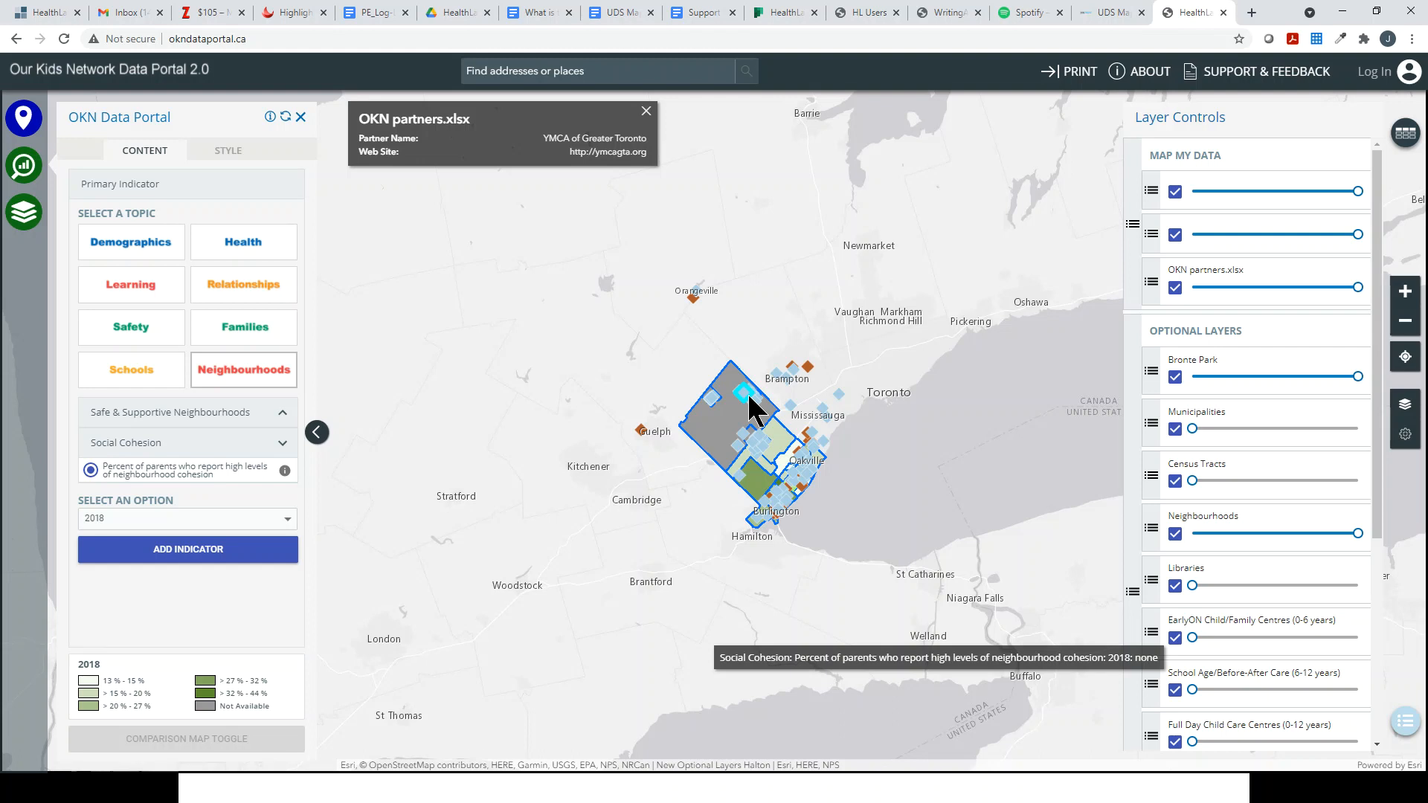
mouse_move(792, 479)
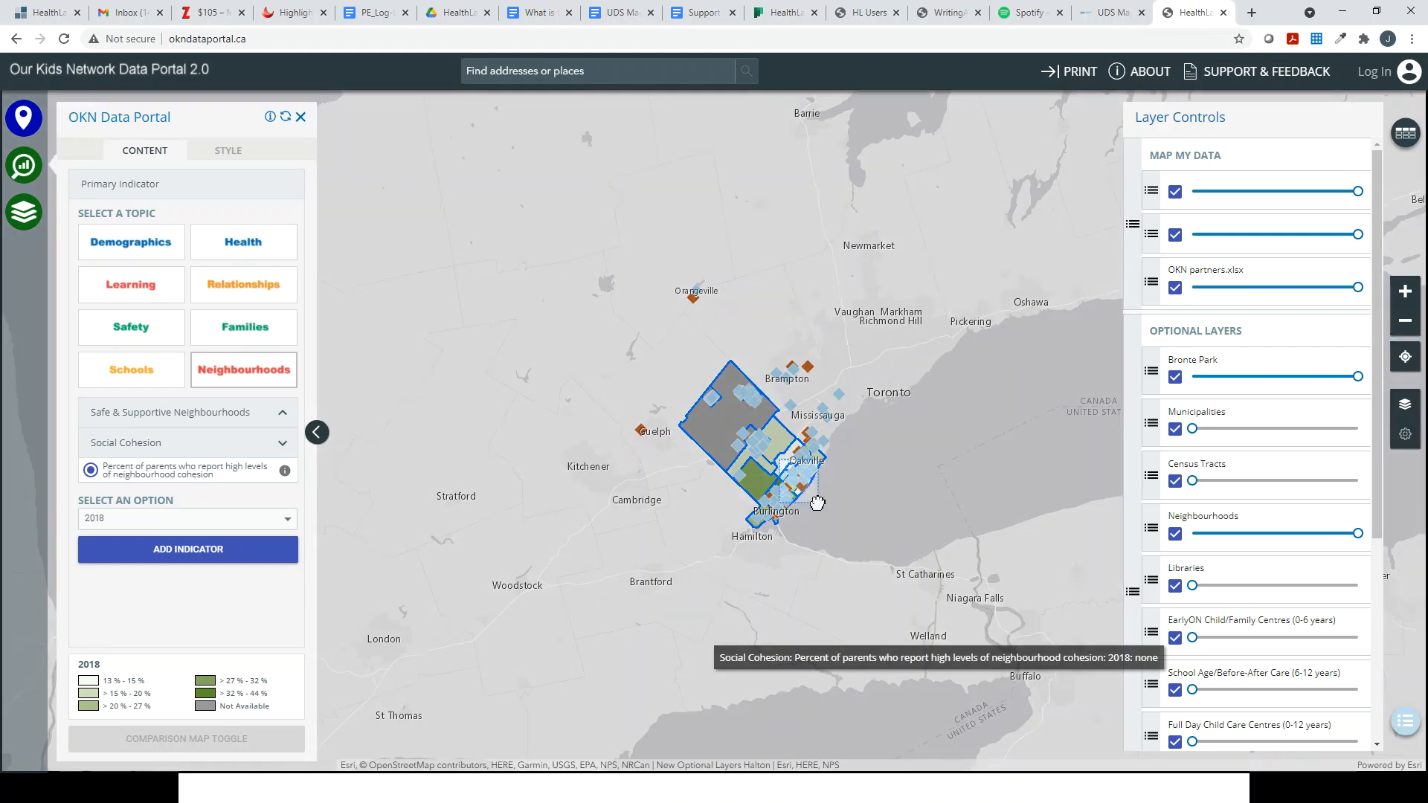
scroll(816, 498, up, 5)
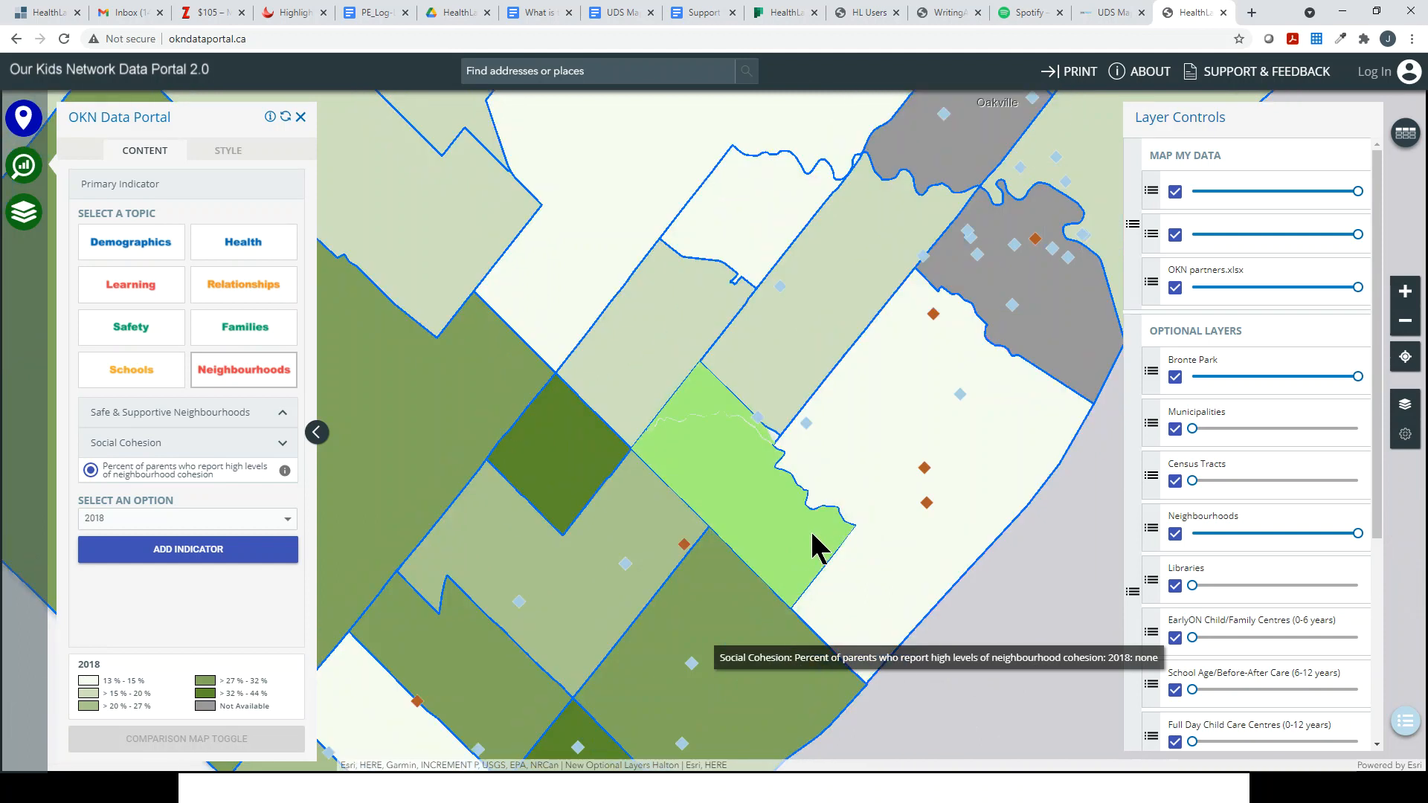
Step: View South West Oakville cohesion and partner pop-ups (Hope Place, Multicultural Council, Library, ROCK), then show the closing slide
click(890, 455)
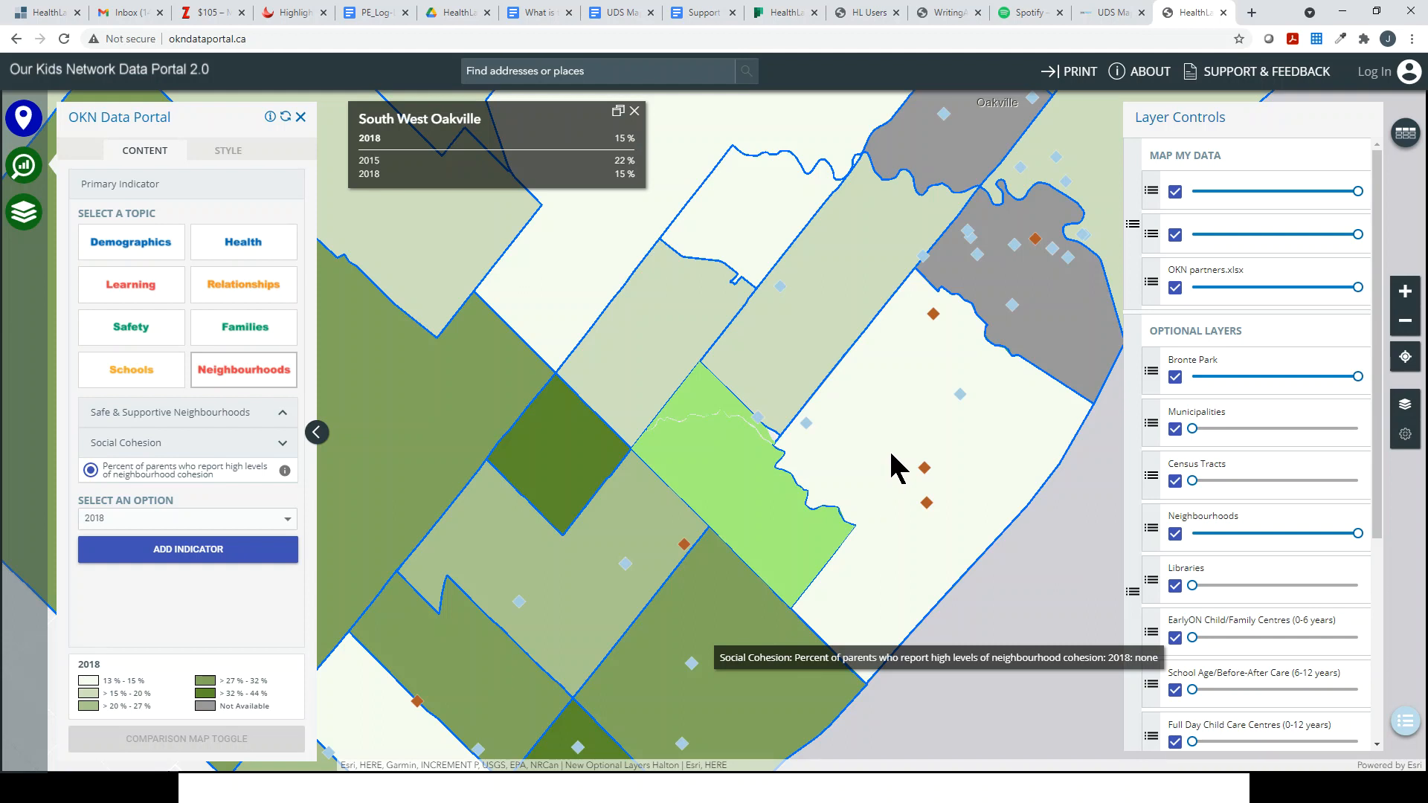
click(806, 424)
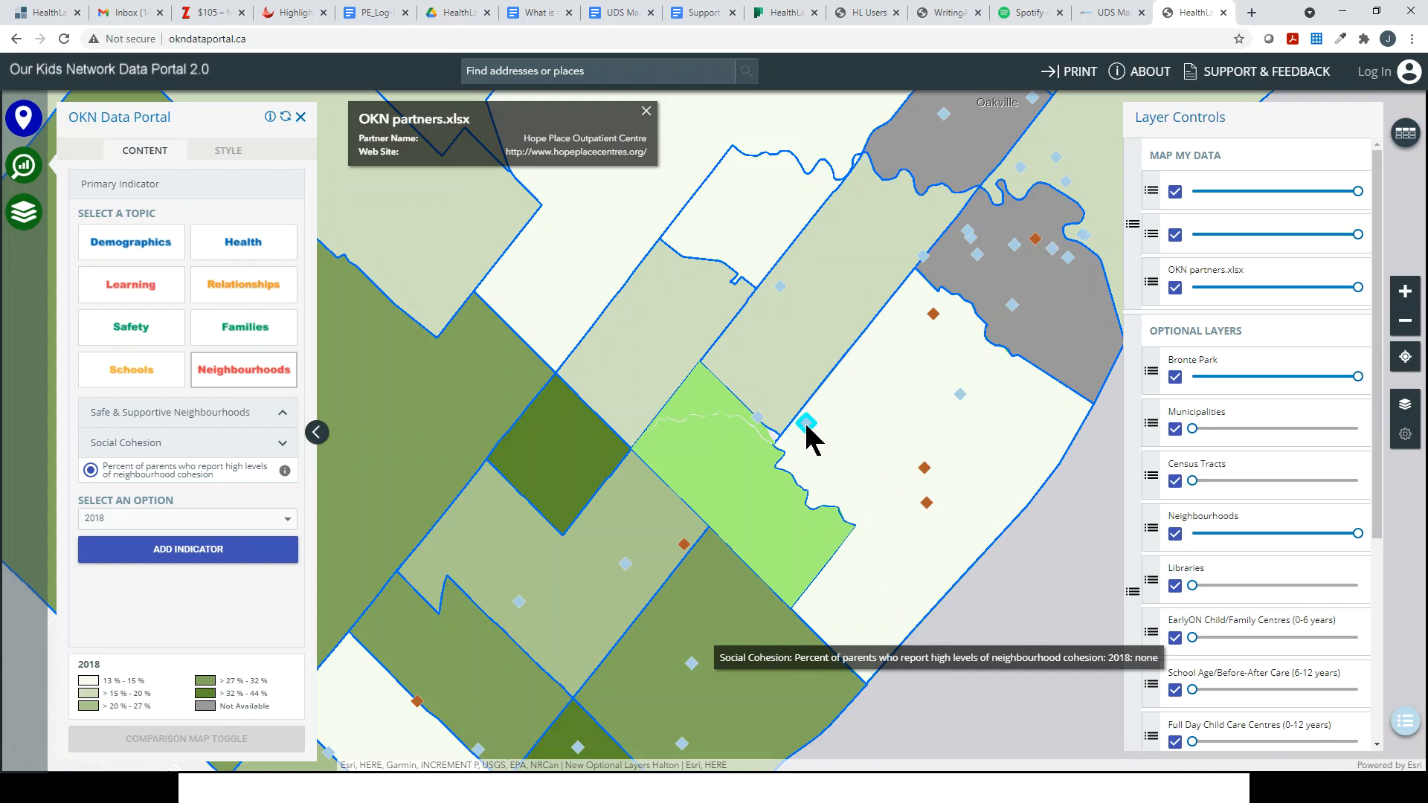
click(934, 314)
click(961, 394)
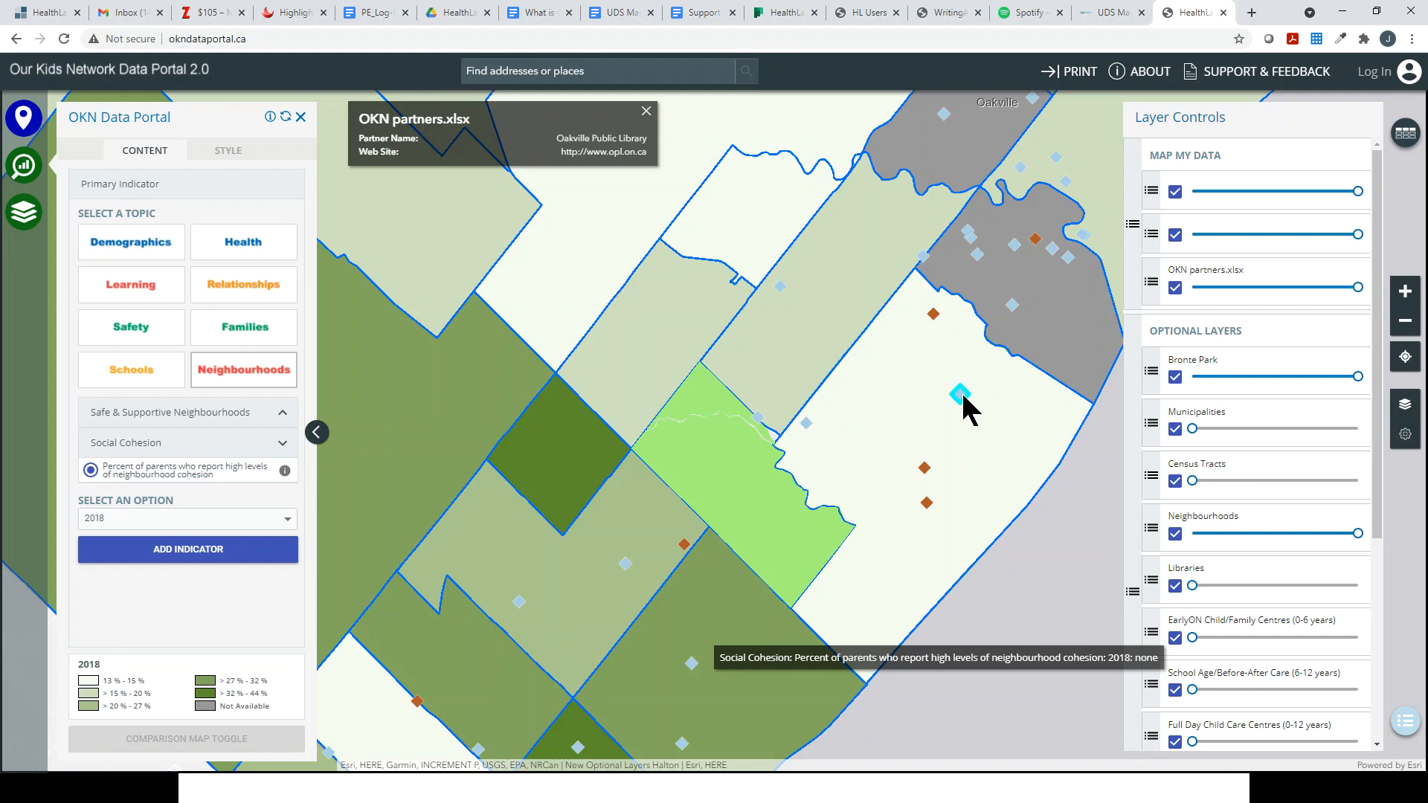
click(925, 469)
click(927, 503)
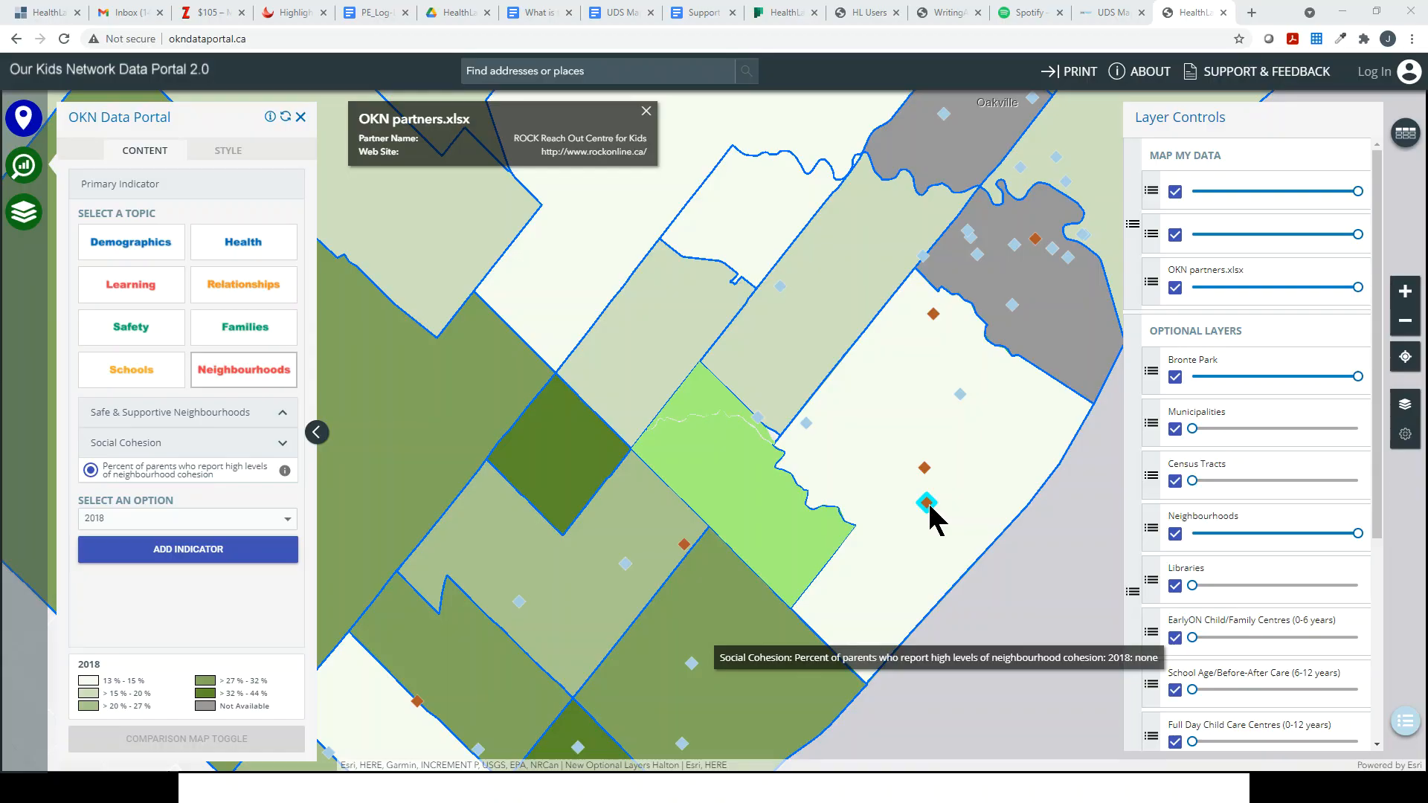
key(alt+Tab)
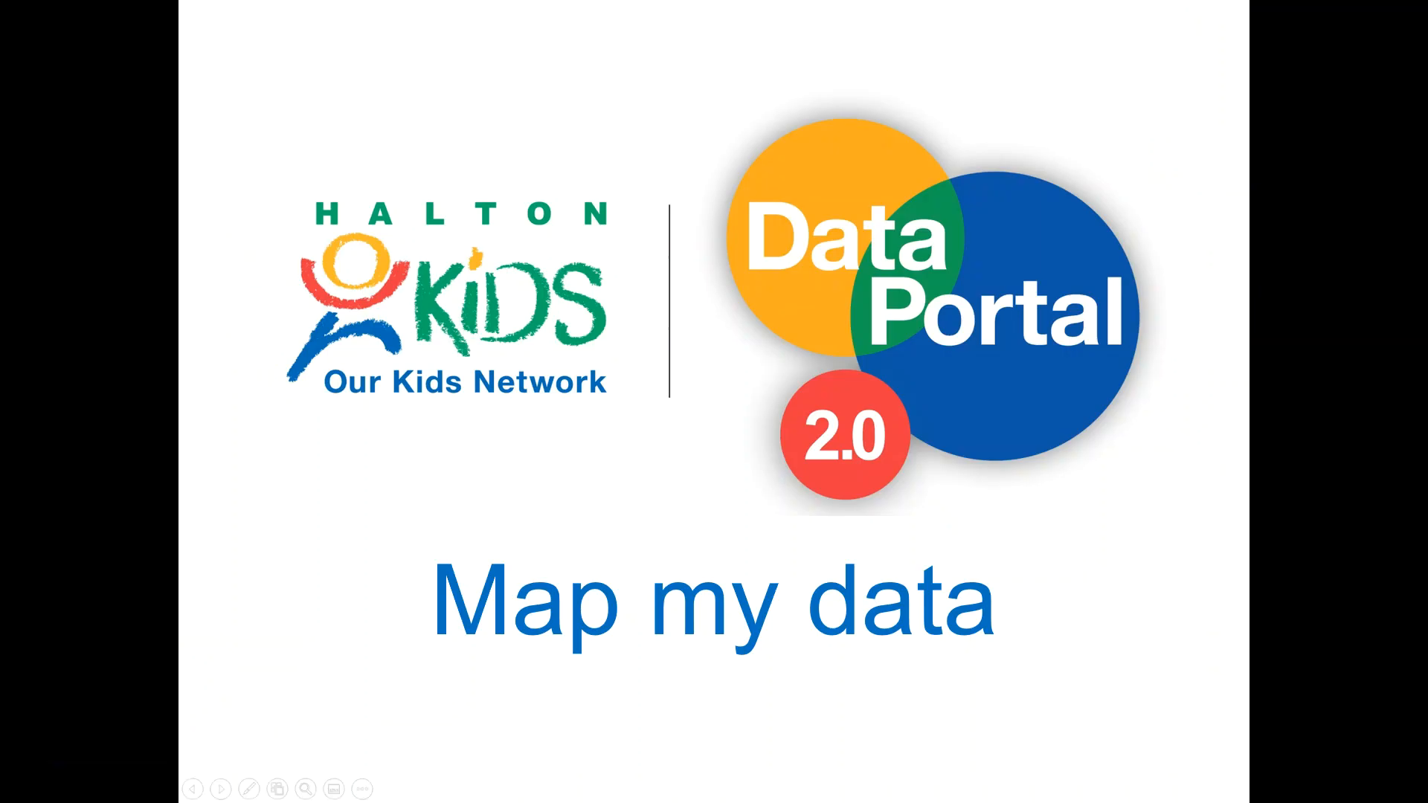
key(Right)
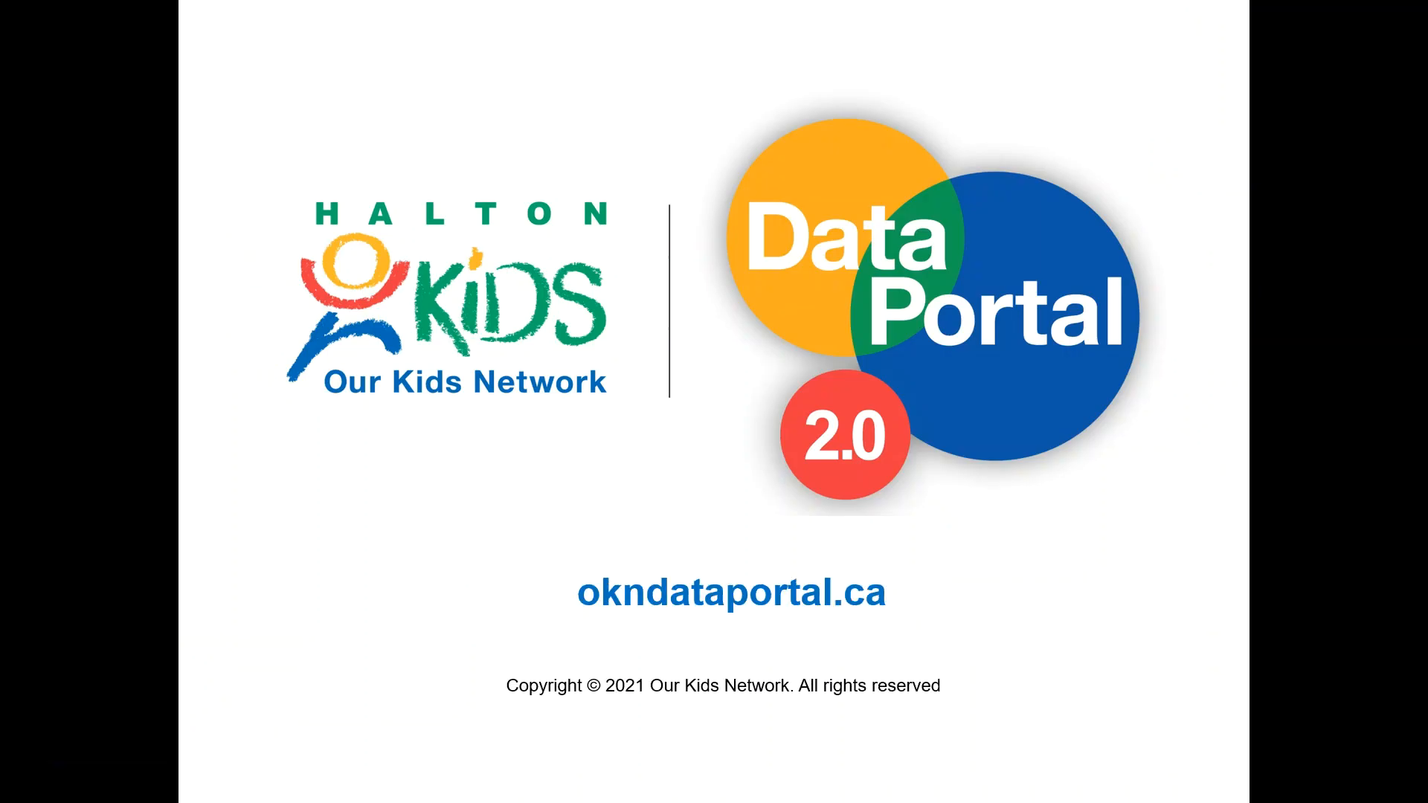